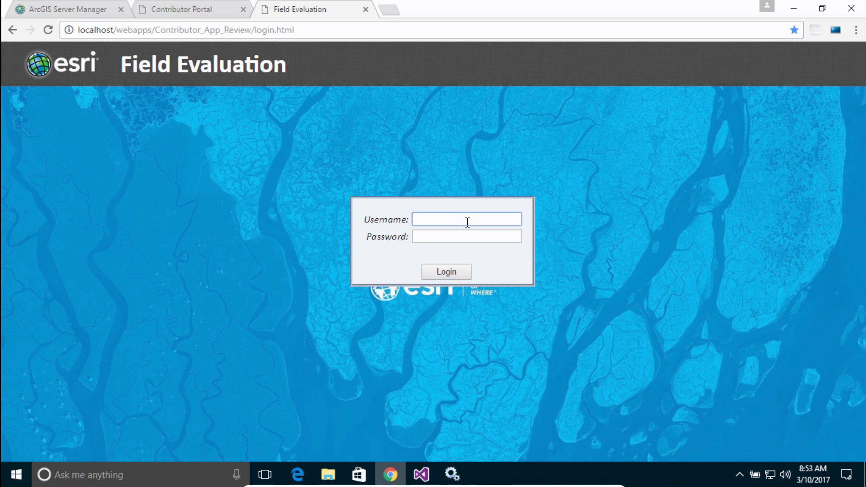
Step: Log in to Field Evaluation with the username Fieldtech1 and the account password
{"action": "type", "text": "Fieldtecc"}
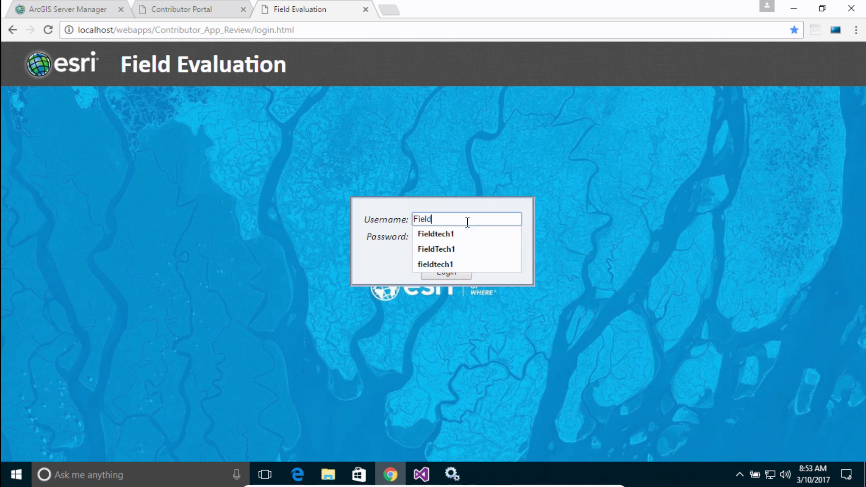
{"action": "type", "text": "h"}
{"action": "key", "text": "BackSpace"}
{"action": "key", "text": "BackSpace"}
{"action": "key", "text": "BackSpace"}
{"action": "type", "text": "ch1"}
{"action": "key", "text": "Tab"}
{"action": "type", "text": "user"}
{"action": "key", "text": "Return"}
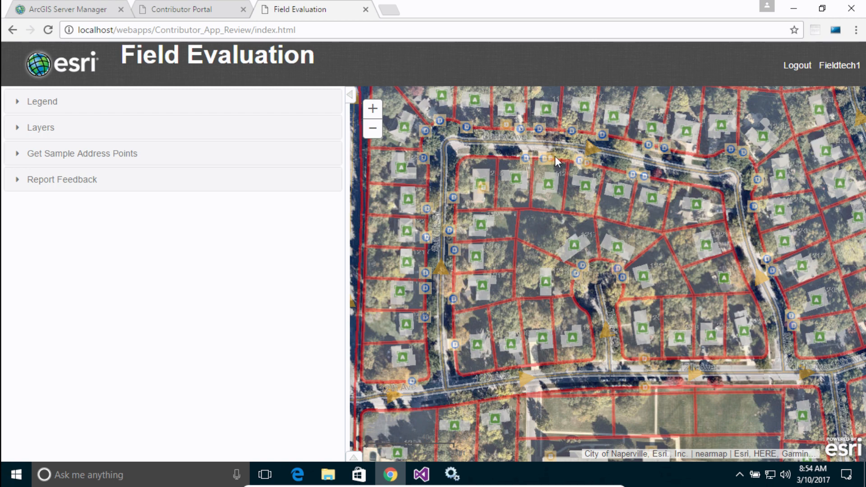
Step: Get the sample address points to check and collapse the side panel to widen the map
{"action": "left_click", "coordinate": [105, 154]}
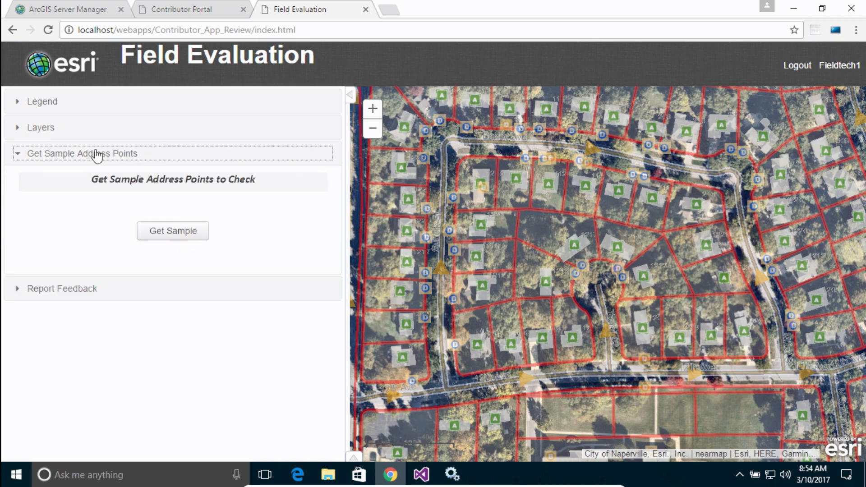
{"action": "left_click", "coordinate": [170, 236]}
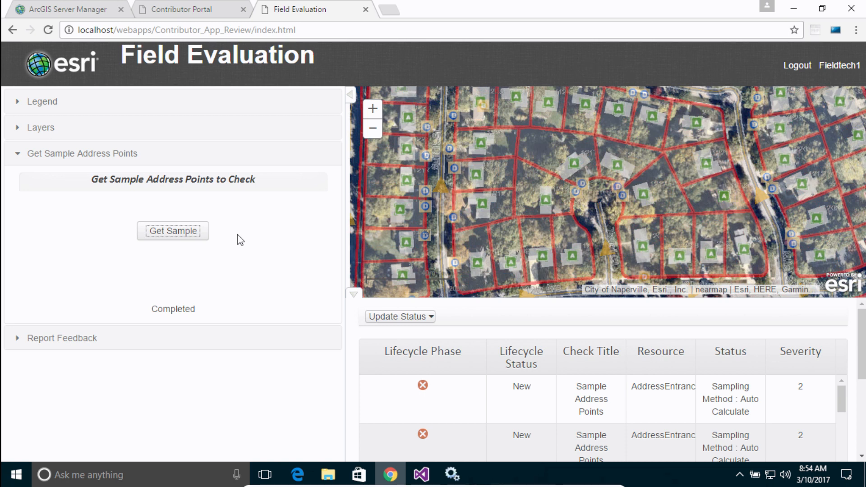
{"action": "left_click", "coordinate": [349, 94]}
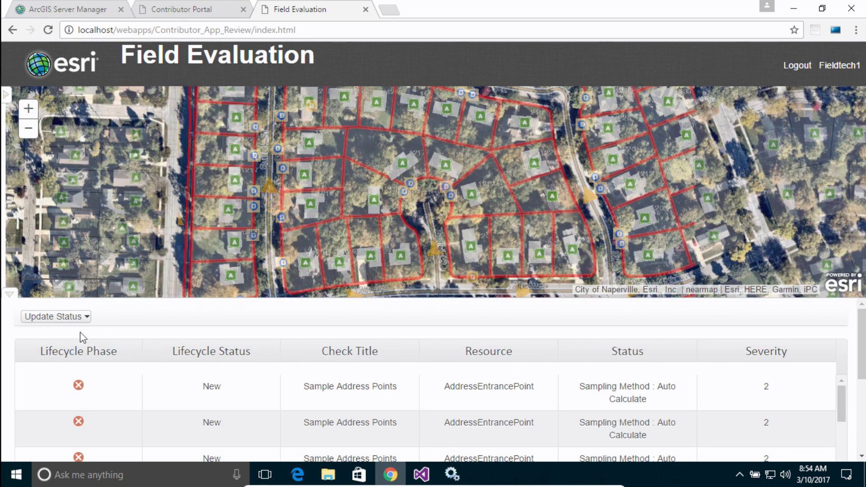
Step: Locate a sampled address entrance point on the map and update its lifecycle status to Passed with review technician Fieldtech1
{"action": "scroll", "coordinate": [66, 381], "scroll_direction": "down", "scroll_amount": 1}
{"action": "left_click", "coordinate": [64, 378]}
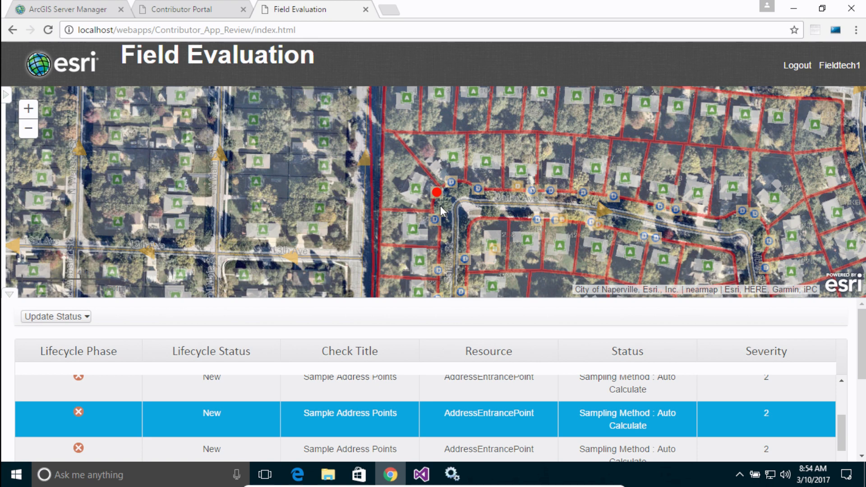
{"action": "scroll", "coordinate": [440, 206], "scroll_direction": "up", "scroll_amount": 1}
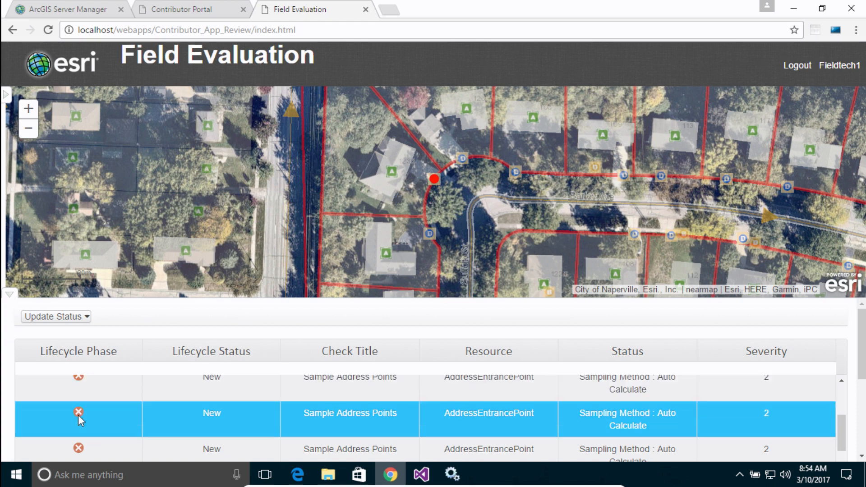
{"action": "left_click", "coordinate": [86, 317]}
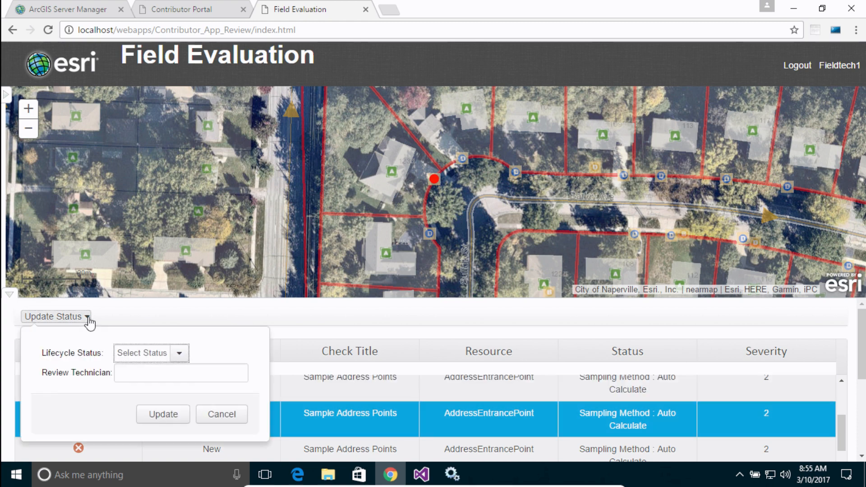
{"action": "left_click", "coordinate": [179, 352]}
{"action": "left_click", "coordinate": [144, 397]}
{"action": "left_click", "coordinate": [179, 372]}
{"action": "type", "text": "Fieldtech1"}
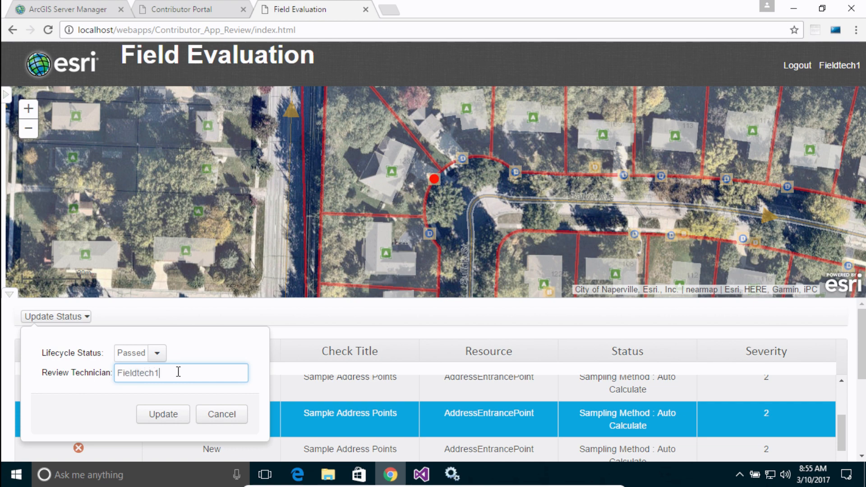
{"action": "left_click", "coordinate": [165, 415]}
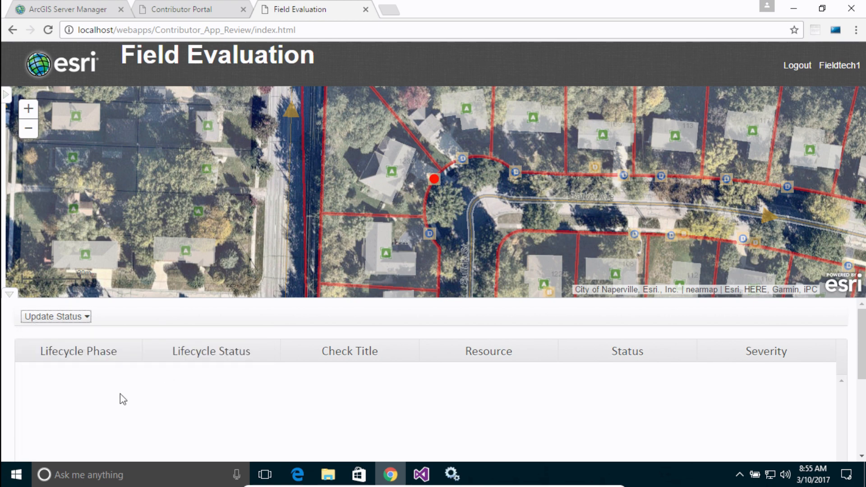
Step: Select another new sample result further down the list and update its lifecycle status to Failed, keeping Fieldtech1 as review technician
{"action": "left_click", "coordinate": [650, 433]}
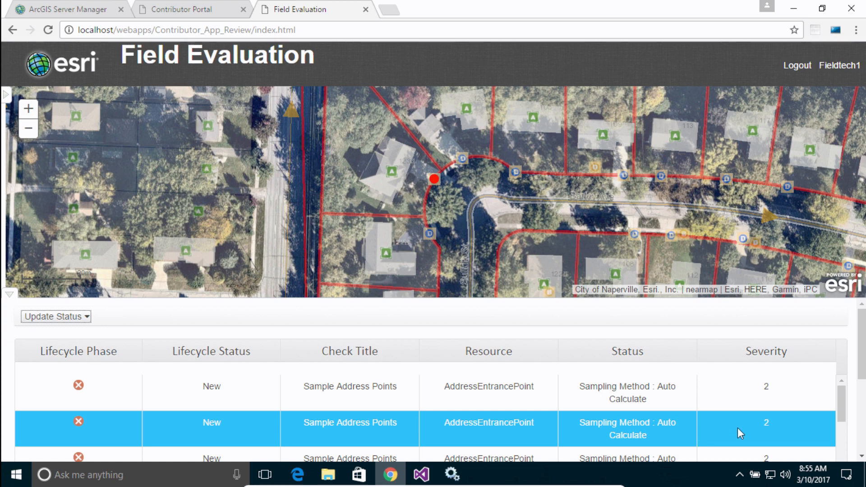
{"action": "left_click_drag", "start_coordinate": [844, 403], "coordinate": [851, 439]}
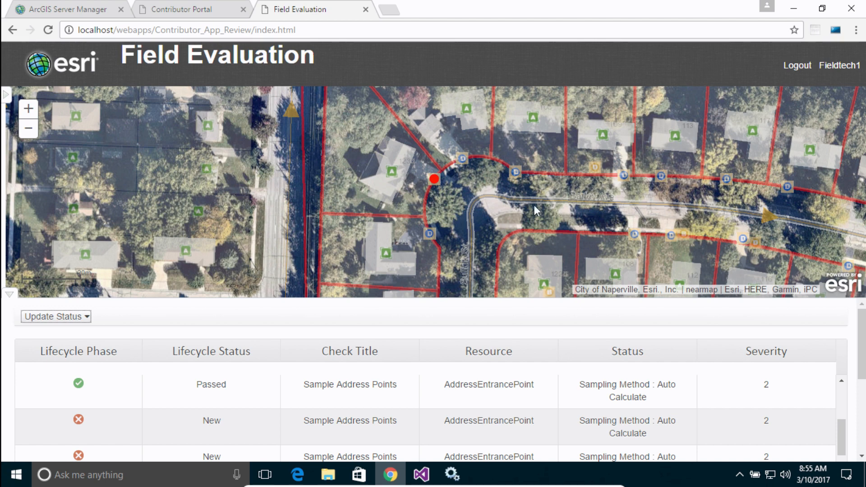
{"action": "left_click_drag", "start_coordinate": [706, 209], "coordinate": [560, 187]}
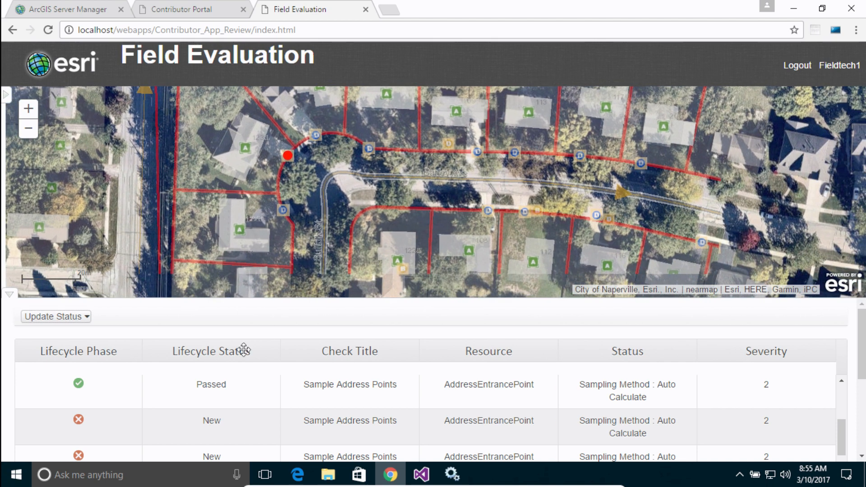
{"action": "left_click", "coordinate": [124, 428]}
{"action": "left_click", "coordinate": [87, 433]}
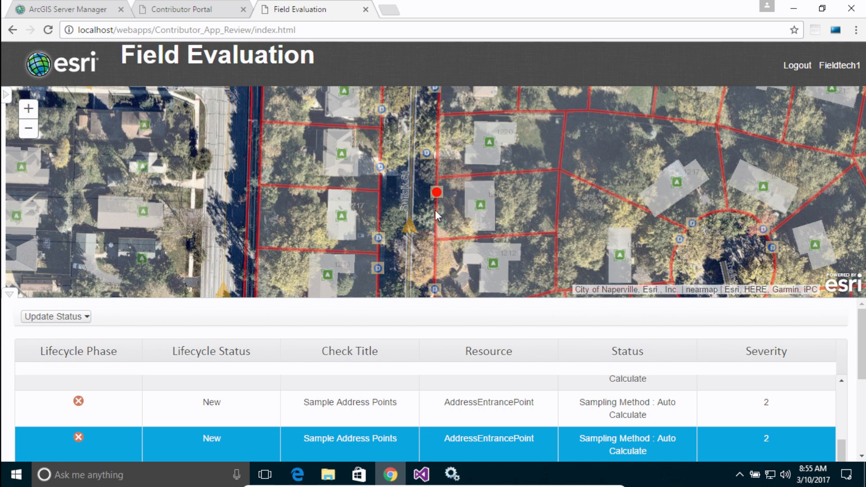
{"action": "left_click", "coordinate": [84, 317]}
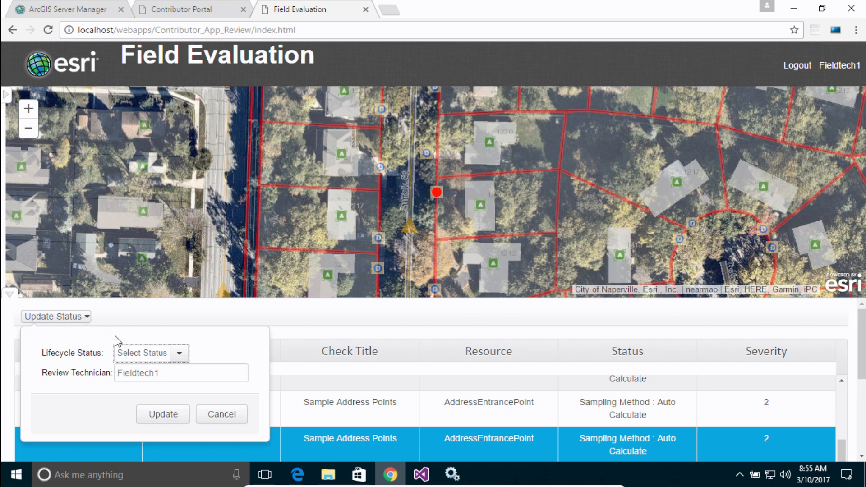
{"action": "left_click", "coordinate": [175, 354]}
{"action": "left_click", "coordinate": [136, 415]}
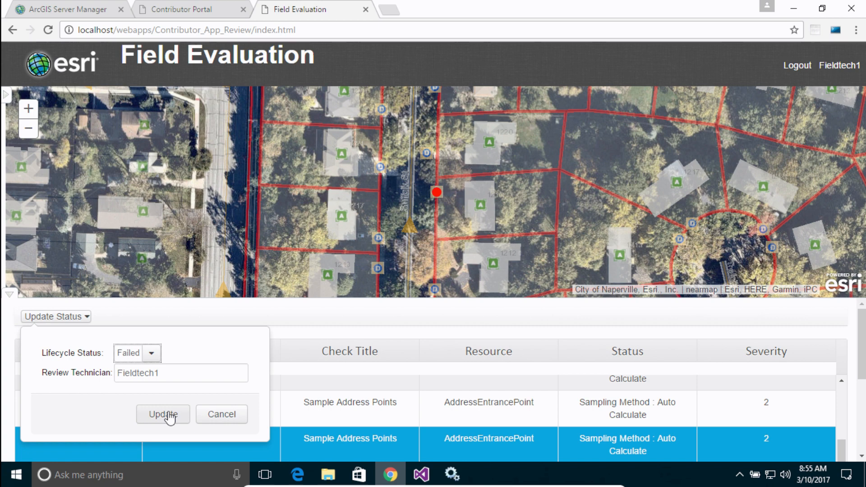
{"action": "left_click", "coordinate": [169, 417]}
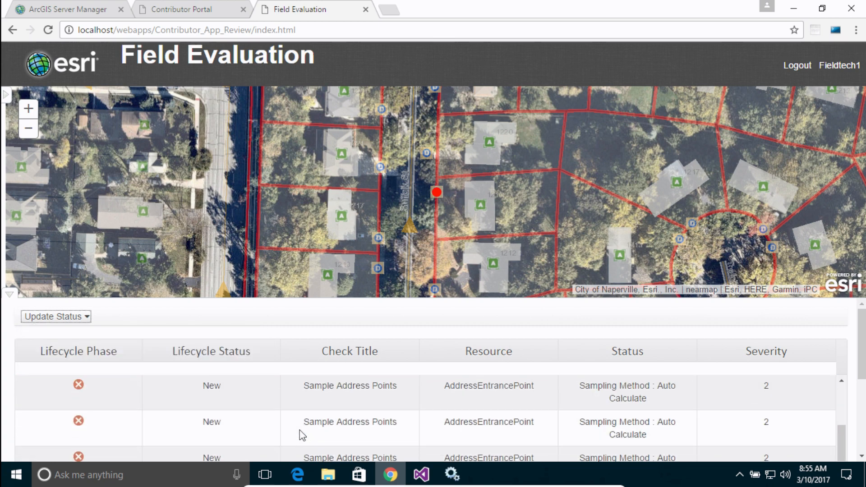
Step: Place a Report Feedback point on the parcel edge by the driveway north of the curved street
{"action": "left_click_drag", "start_coordinate": [673, 194], "coordinate": [338, 214]}
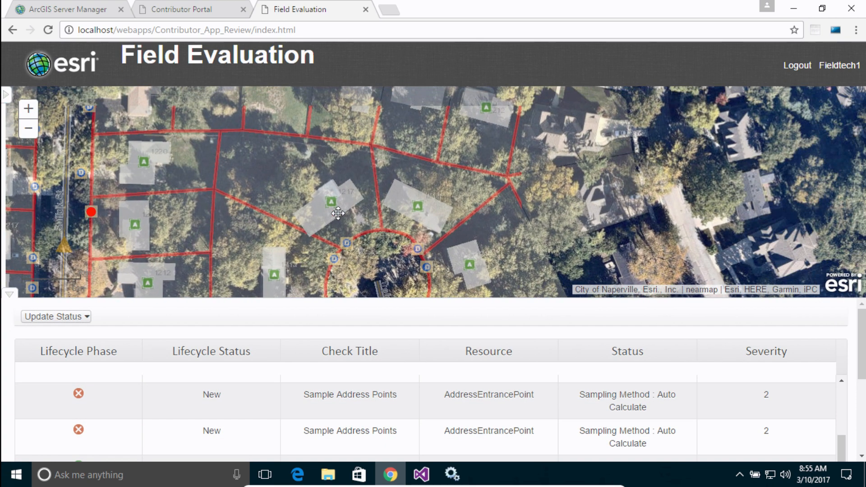
{"action": "left_click_drag", "start_coordinate": [562, 169], "coordinate": [526, 234]}
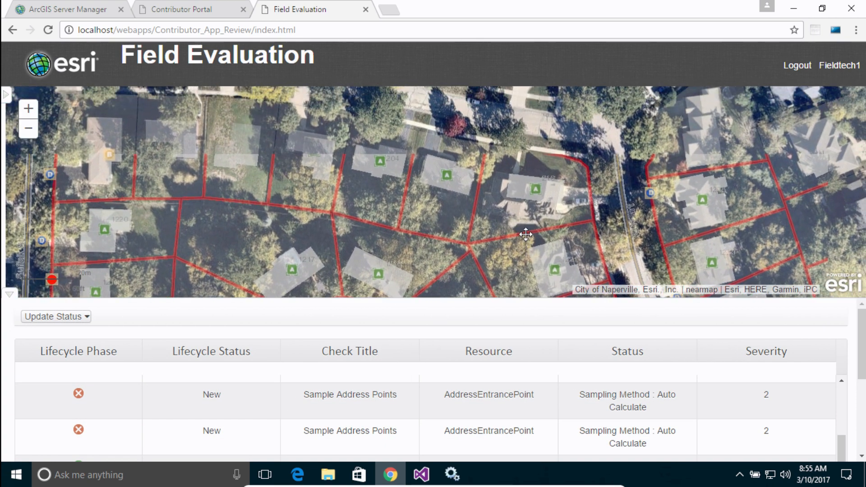
{"action": "left_click_drag", "start_coordinate": [509, 182], "coordinate": [544, 218]}
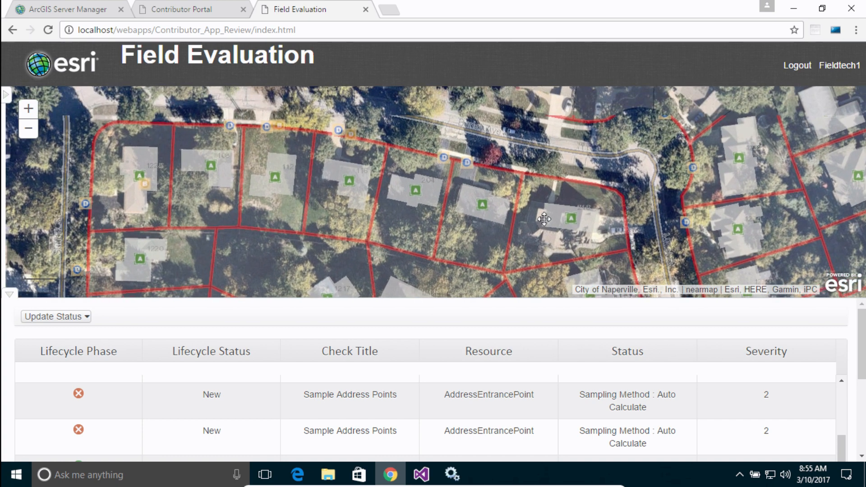
{"action": "left_click_drag", "start_coordinate": [576, 129], "coordinate": [578, 194]}
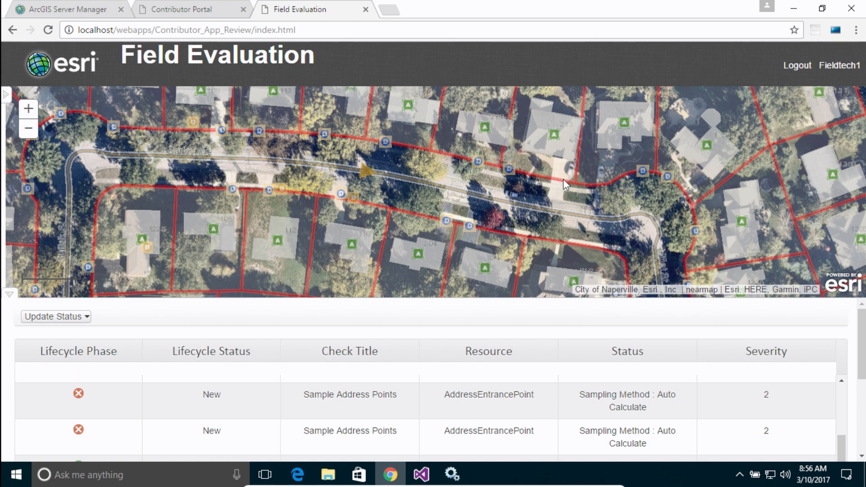
{"action": "left_click", "coordinate": [6, 94]}
{"action": "left_click", "coordinate": [58, 155]}
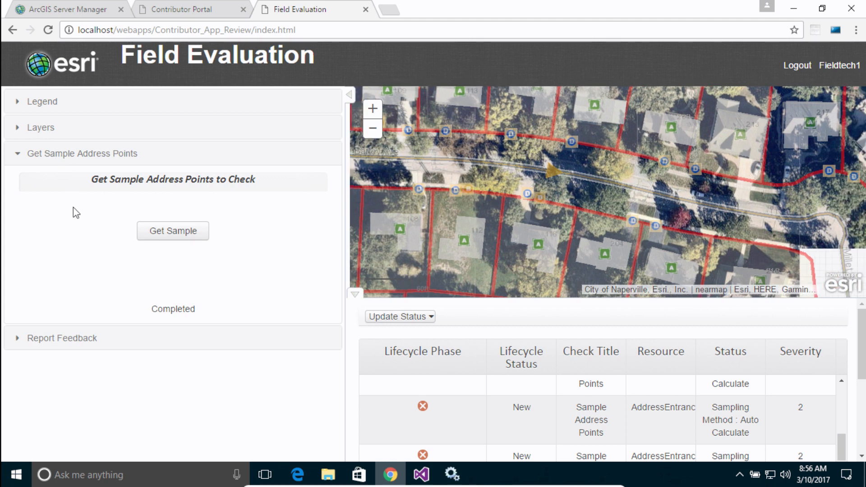
{"action": "left_click", "coordinate": [73, 186]}
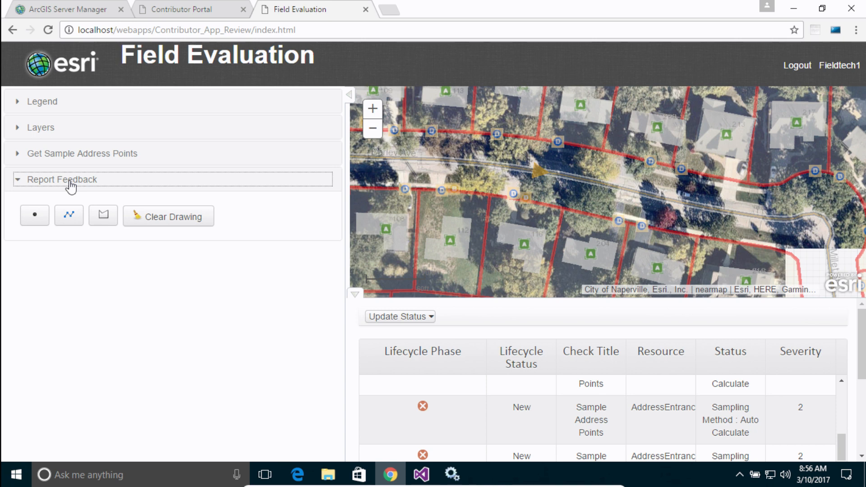
{"action": "left_click", "coordinate": [38, 218]}
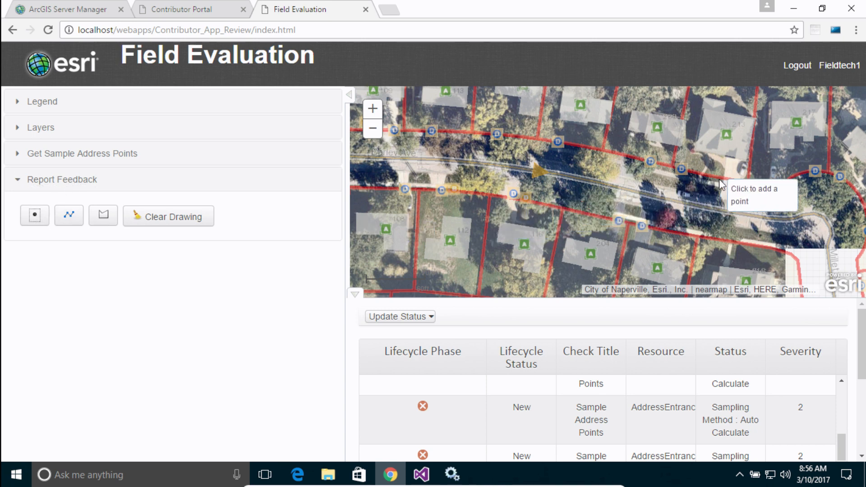
{"action": "left_click", "coordinate": [731, 179]}
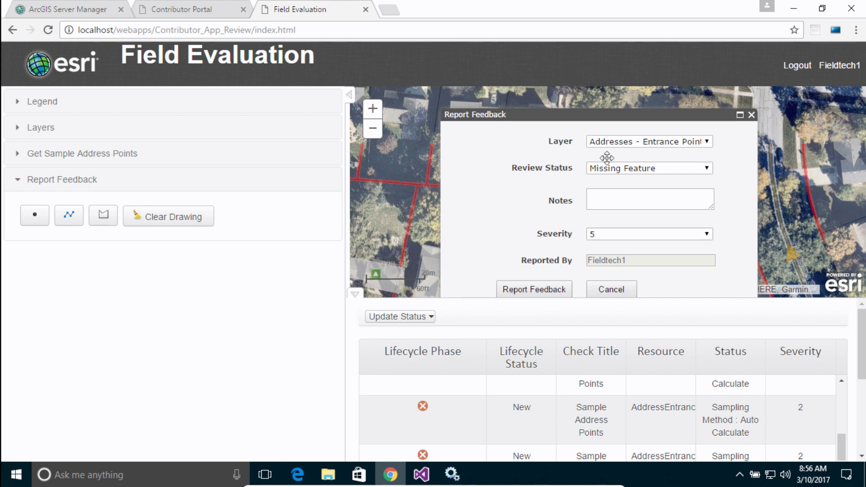
Step: Submit the feedback with review status Positional Error, the note "Incorrect positioning of Entrance point" and severity 2
{"action": "left_click", "coordinate": [698, 168]}
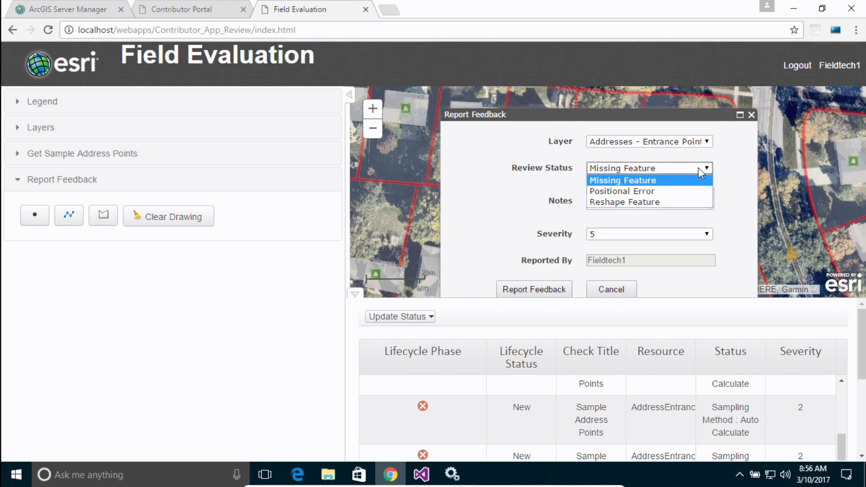
{"action": "left_click", "coordinate": [634, 191]}
{"action": "left_click", "coordinate": [639, 196]}
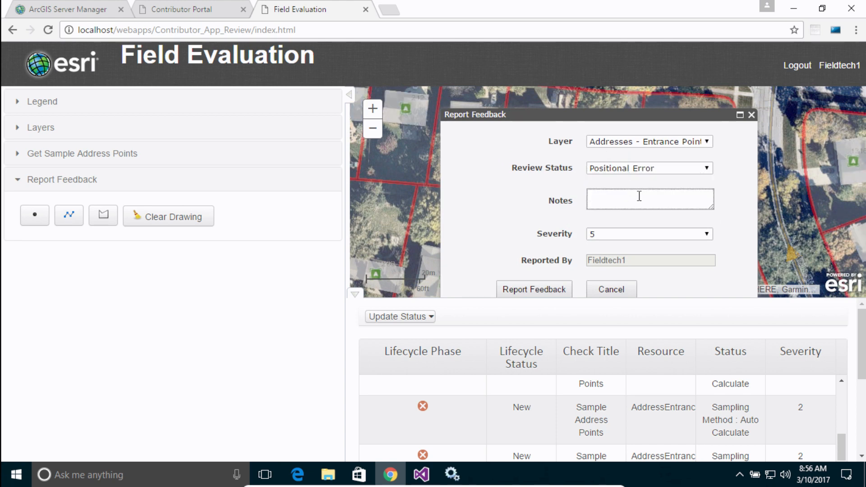
{"action": "type", "text": "Incorrect positioning of Ent"}
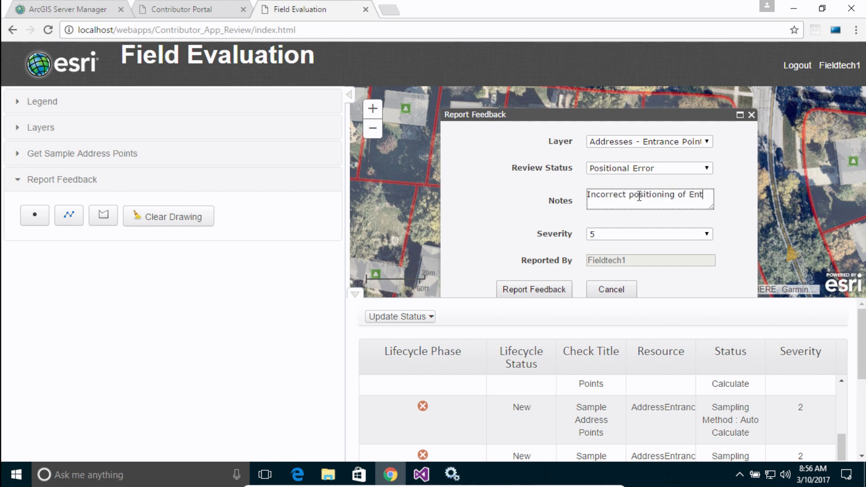
{"action": "type", "text": "rence point"}
{"action": "left_click", "coordinate": [619, 229]}
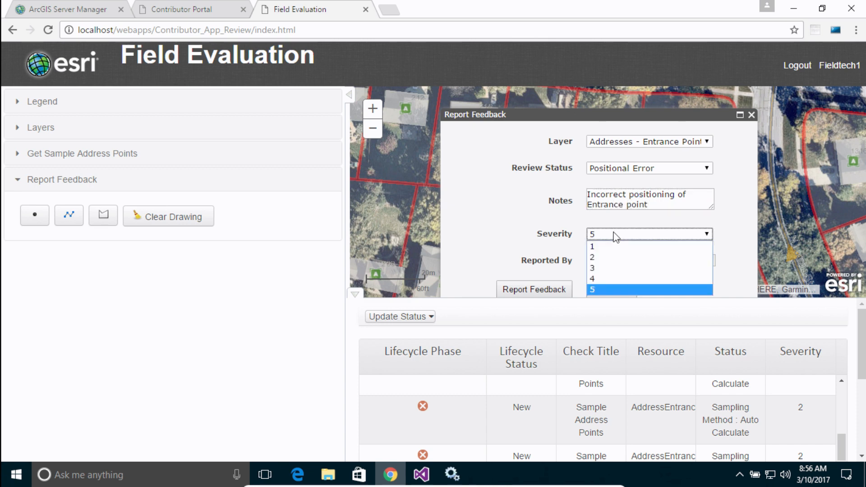
{"action": "left_click", "coordinate": [600, 261]}
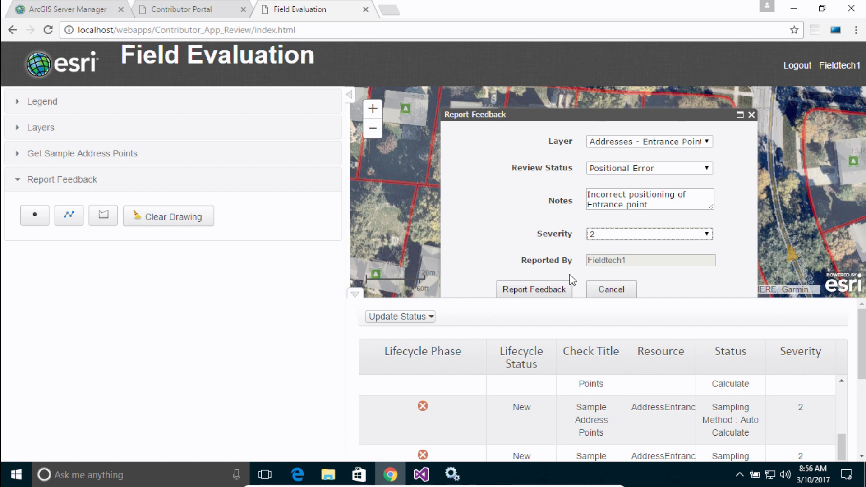
{"action": "left_click", "coordinate": [547, 290]}
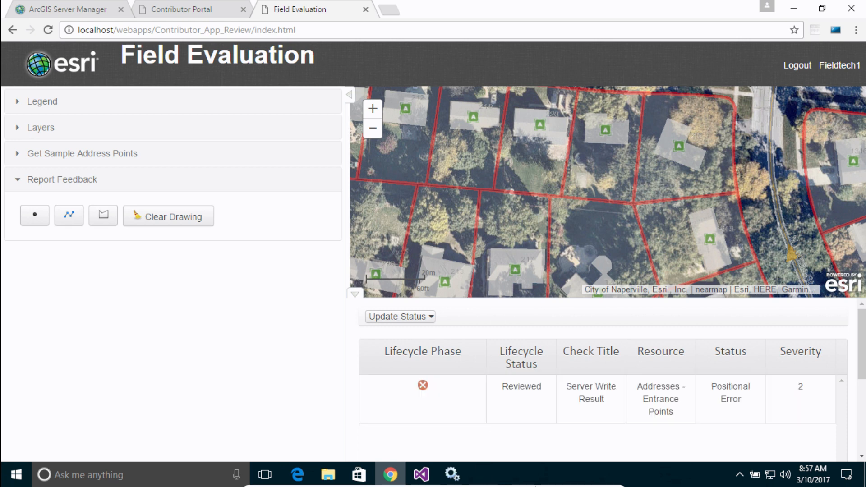
Step: Switch to PowerPoint and start the slide show from the Semi-Automated Review slide
{"action": "left_click", "coordinate": [586, 481]}
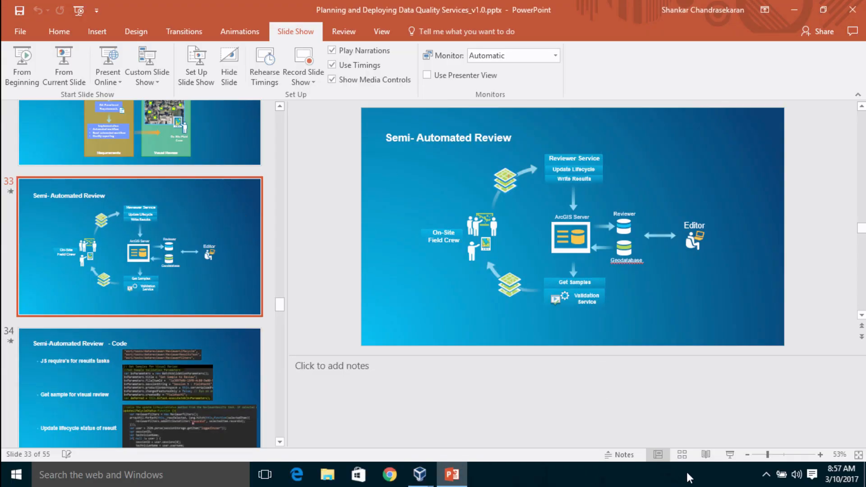
{"action": "left_click", "coordinate": [735, 458]}
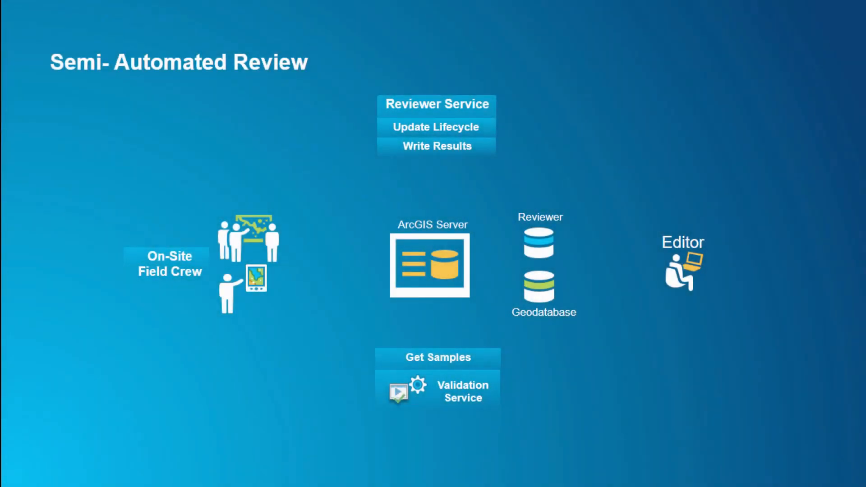
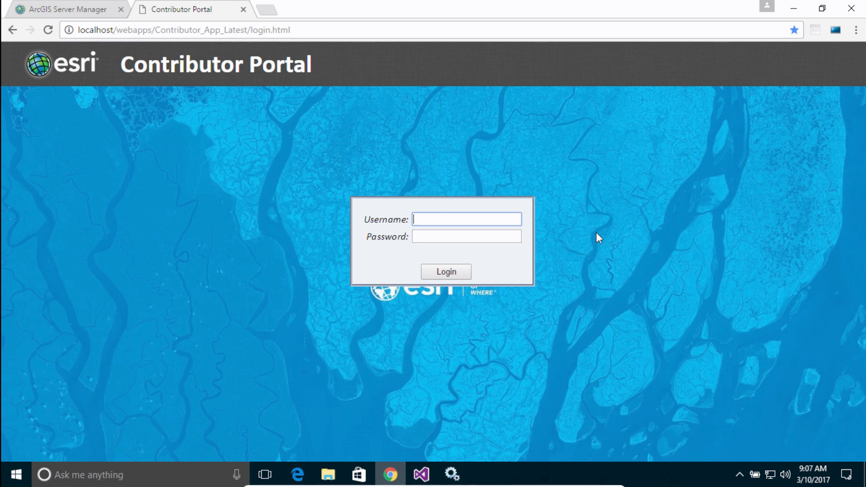
Step: Log in to the Contributor Portal with the Team A account
{"action": "left_click", "coordinate": [421, 219]}
{"action": "type", "text": "Team"}
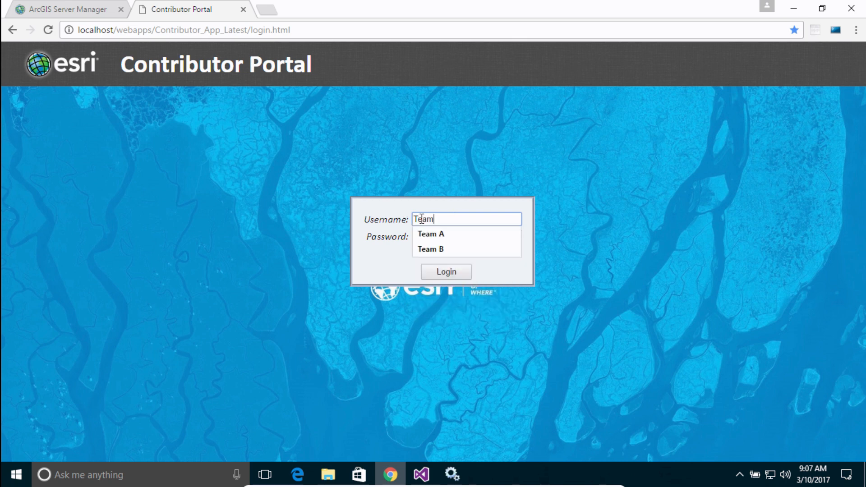
{"action": "key", "text": "Down"}
{"action": "key", "text": "Tab"}
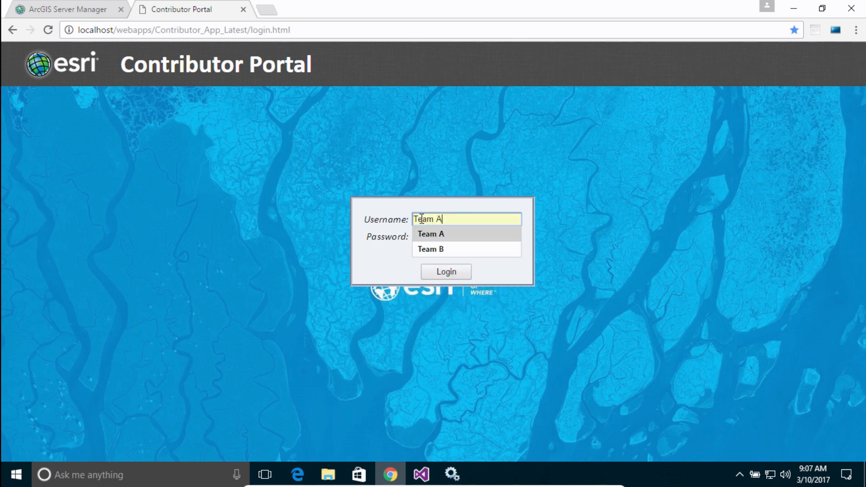
{"action": "key", "text": "Tab"}
{"action": "key", "text": "Return"}
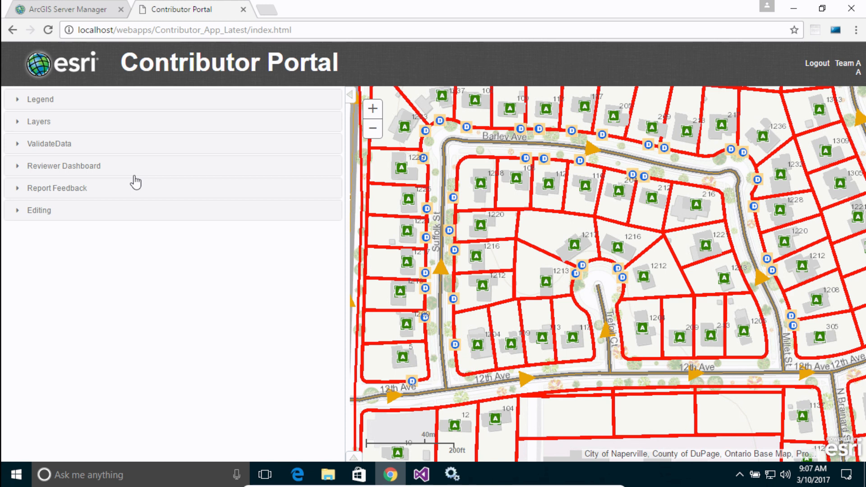
Step: Open the Reviewer Dashboard's pie chart and list the review results with severity 1
{"action": "left_click", "coordinate": [64, 168]}
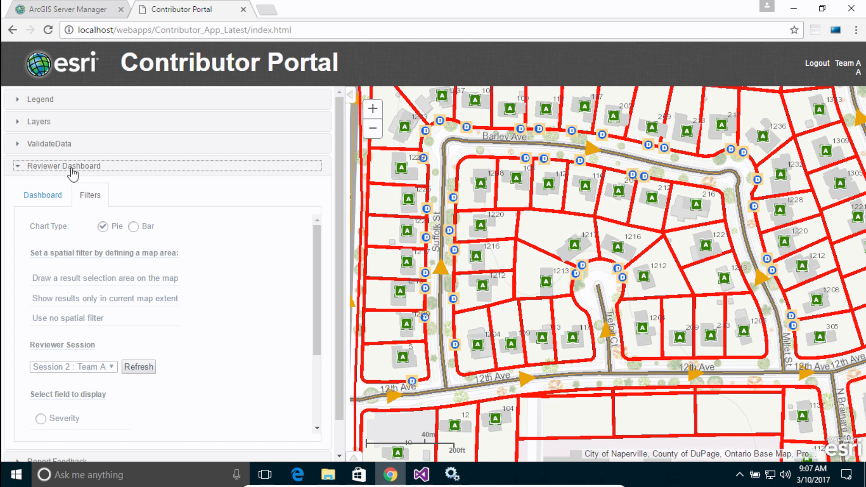
{"action": "scroll", "coordinate": [164, 203], "scroll_direction": "down", "scroll_amount": 1}
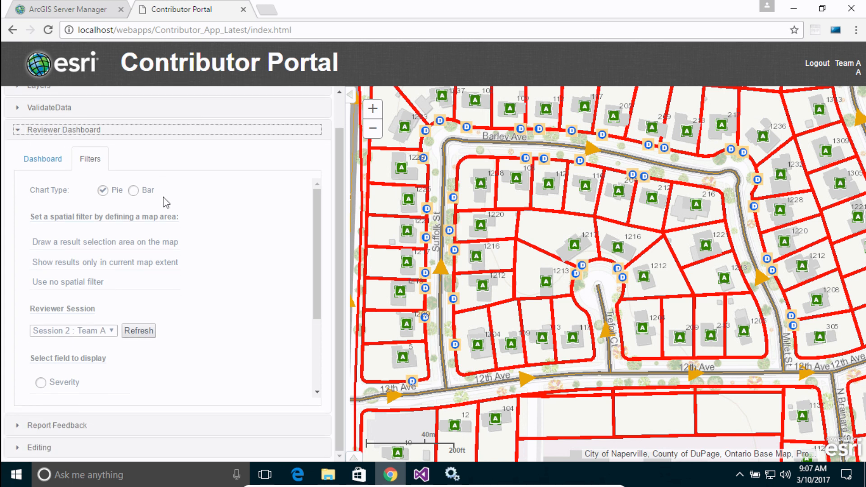
{"action": "left_click", "coordinate": [48, 161]}
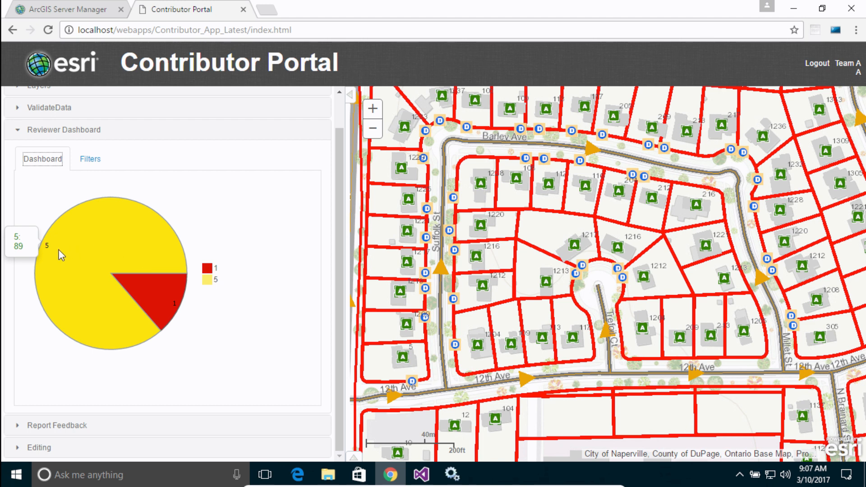
{"action": "mouse_move", "coordinate": [164, 288]}
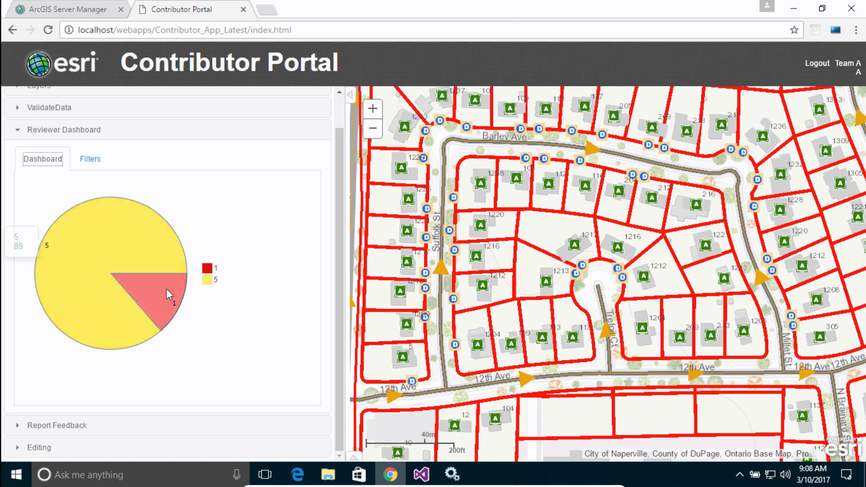
{"action": "left_click", "coordinate": [171, 280]}
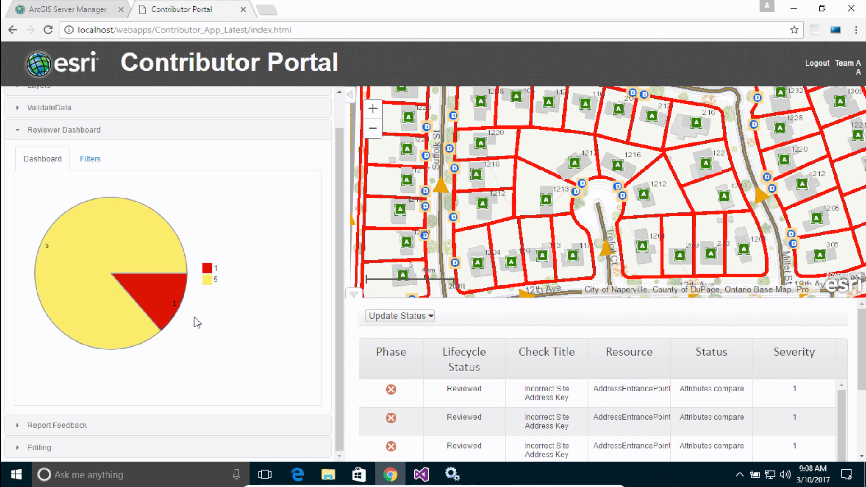
Step: Locate the first Incorrect Site Address Key result on the map and inspect its entrance point attributes
{"action": "left_click", "coordinate": [391, 393]}
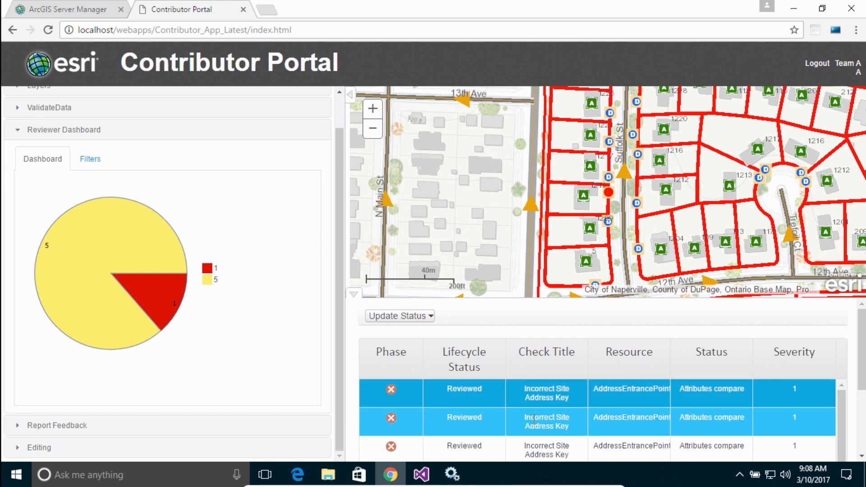
{"action": "left_click", "coordinate": [609, 199]}
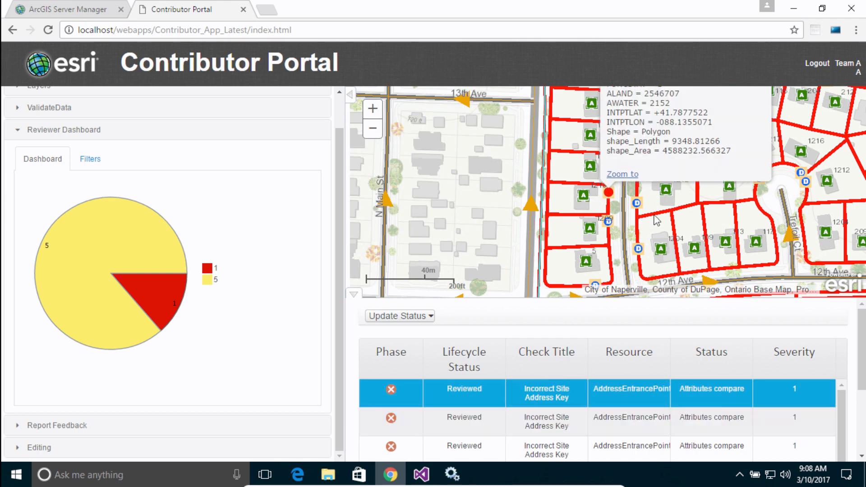
{"action": "left_click_drag", "start_coordinate": [466, 180], "coordinate": [442, 168]}
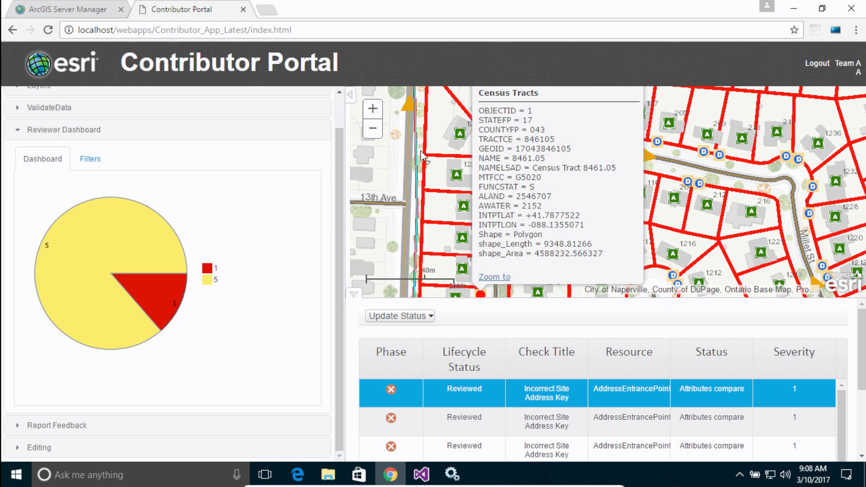
{"action": "left_click", "coordinate": [612, 99]}
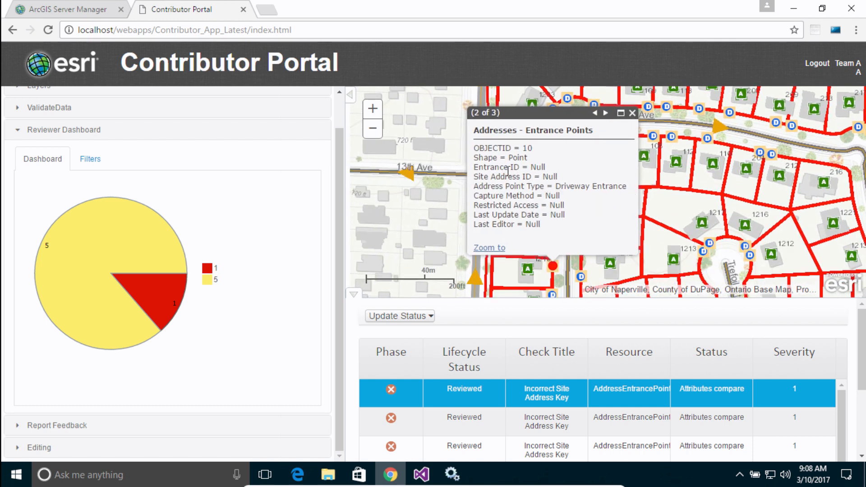
{"action": "left_click_drag", "start_coordinate": [563, 176], "coordinate": [547, 177]}
{"action": "left_click", "coordinate": [634, 114]}
Step: Look through the remaining Incorrect Site Address Key results in the results table
{"action": "left_click", "coordinate": [449, 417]}
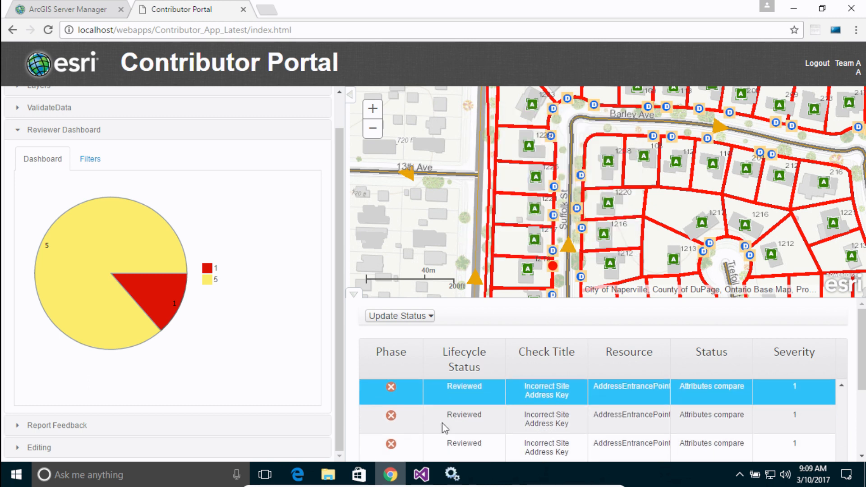
{"action": "scroll", "coordinate": [442, 423], "scroll_direction": "down", "scroll_amount": 1}
{"action": "left_click_drag", "start_coordinate": [860, 388], "coordinate": [860, 426]}
{"action": "left_click", "coordinate": [823, 431]}
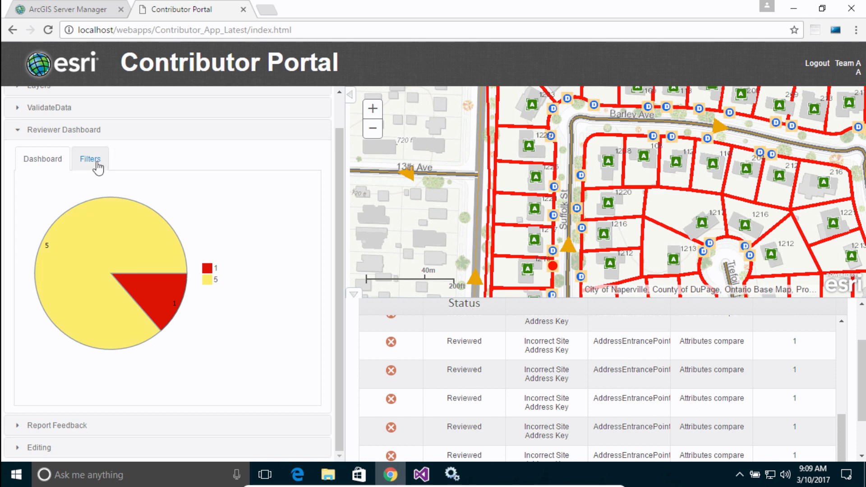
Step: Set the Reviewer Dashboard chart to group the results by Check Title and show the chart
{"action": "left_click", "coordinate": [98, 169]}
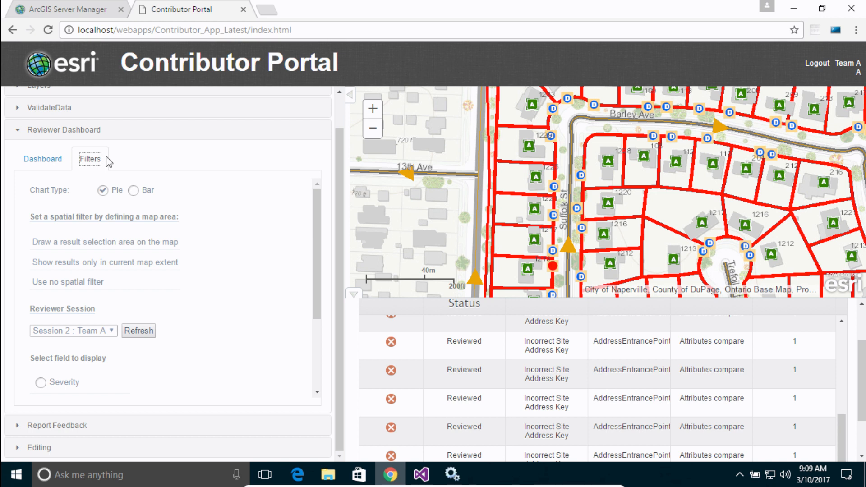
{"action": "scroll", "coordinate": [314, 247], "scroll_direction": "down", "scroll_amount": 1}
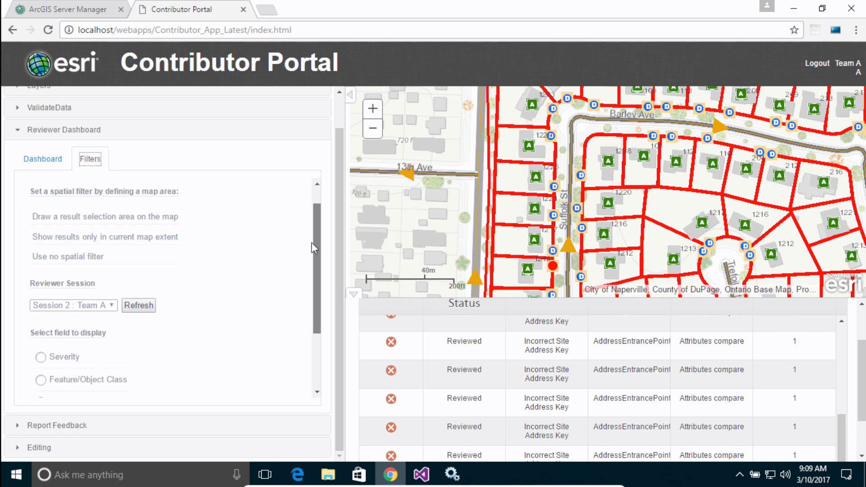
{"action": "scroll", "coordinate": [311, 245], "scroll_direction": "down", "scroll_amount": 3}
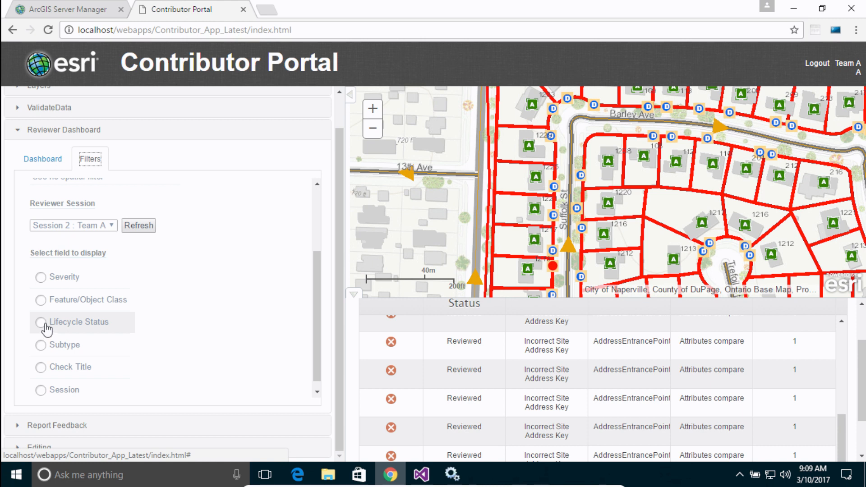
{"action": "left_click", "coordinate": [41, 368]}
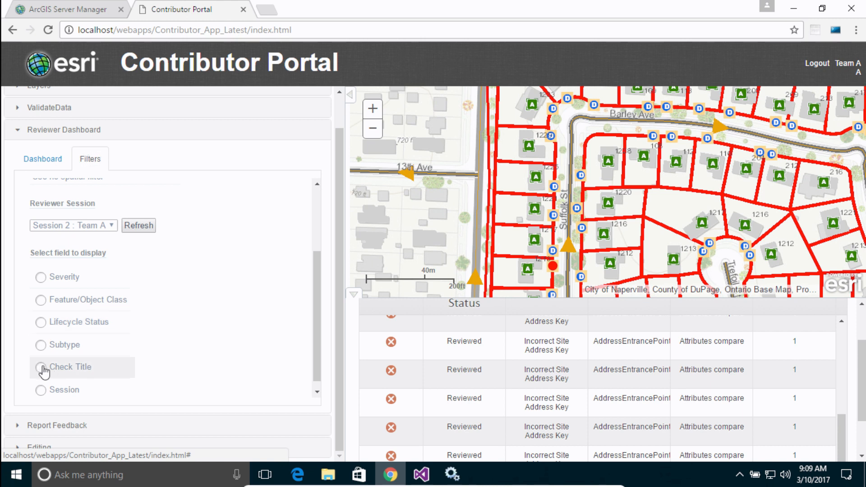
{"action": "left_click", "coordinate": [40, 162]}
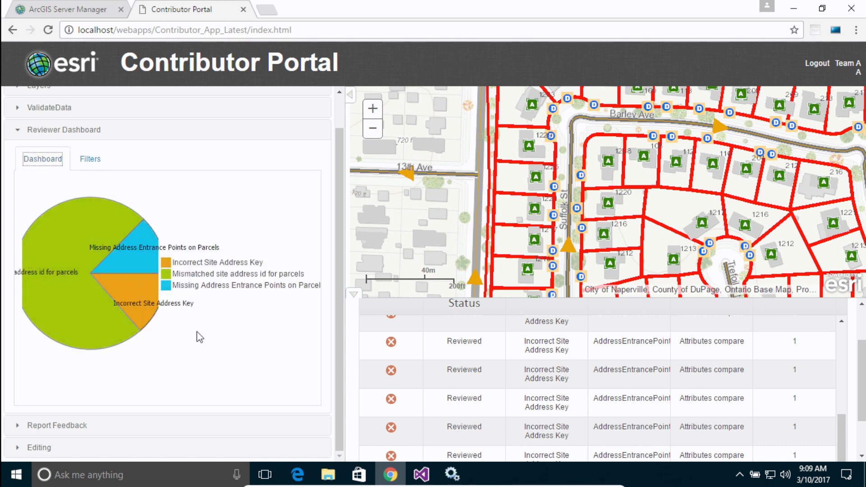
Step: List the chart's Mismatched site address id for parcels results, followed by the Missing Address Entrance Points on Parcels results
{"action": "mouse_move", "coordinate": [124, 322]}
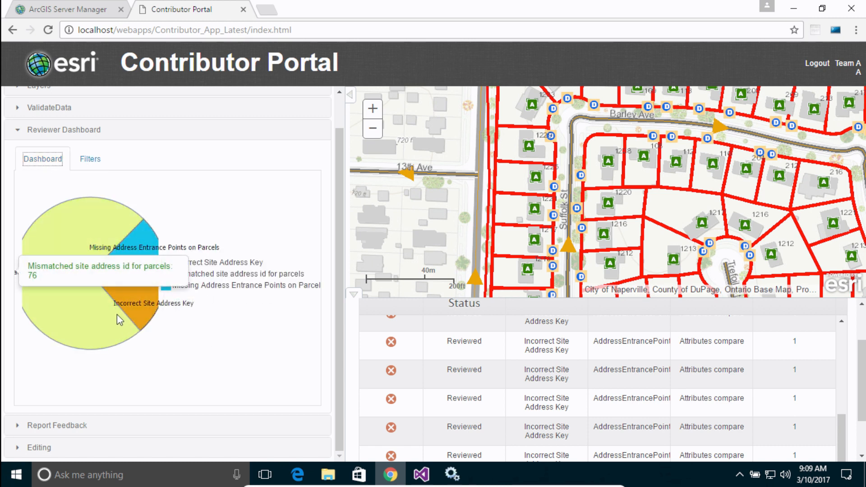
{"action": "left_click", "coordinate": [61, 232]}
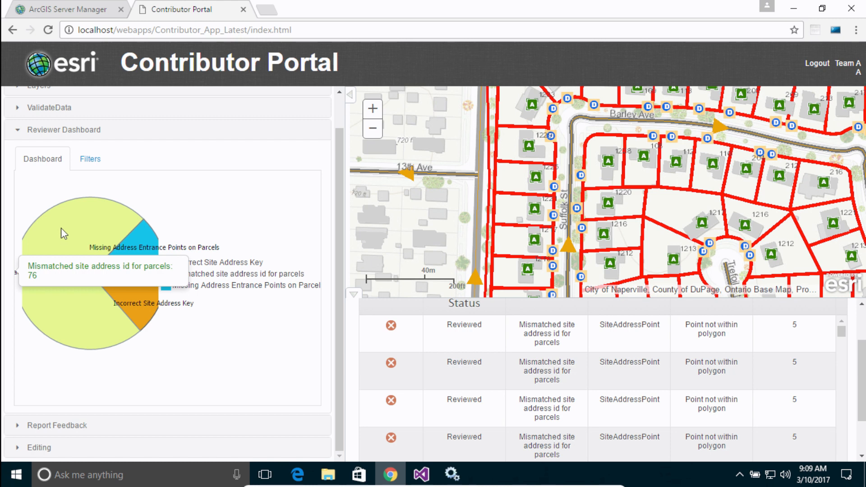
{"action": "mouse_move", "coordinate": [135, 258]}
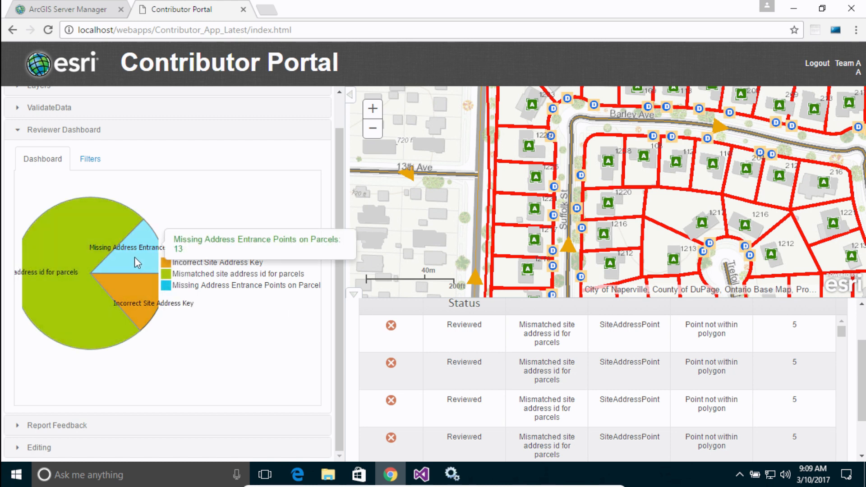
{"action": "left_click", "coordinate": [134, 256]}
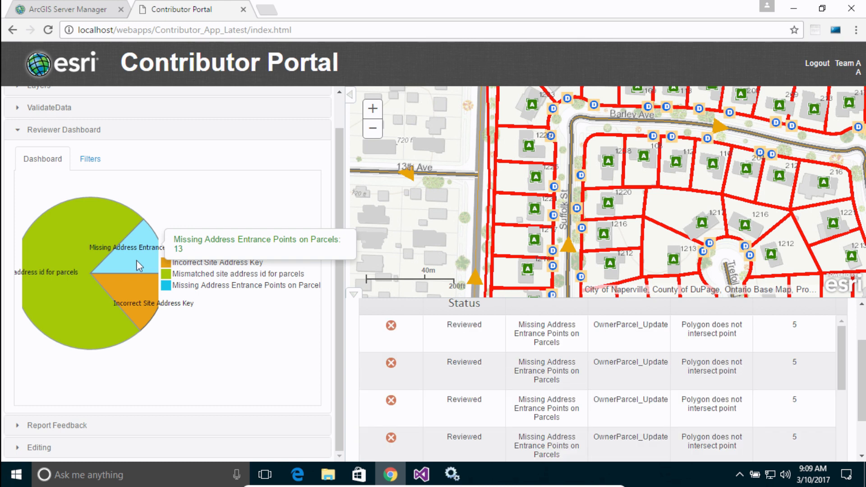
Step: Locate the first three Missing Address Entrance Points on Parcels results on the map
{"action": "left_click", "coordinate": [388, 333]}
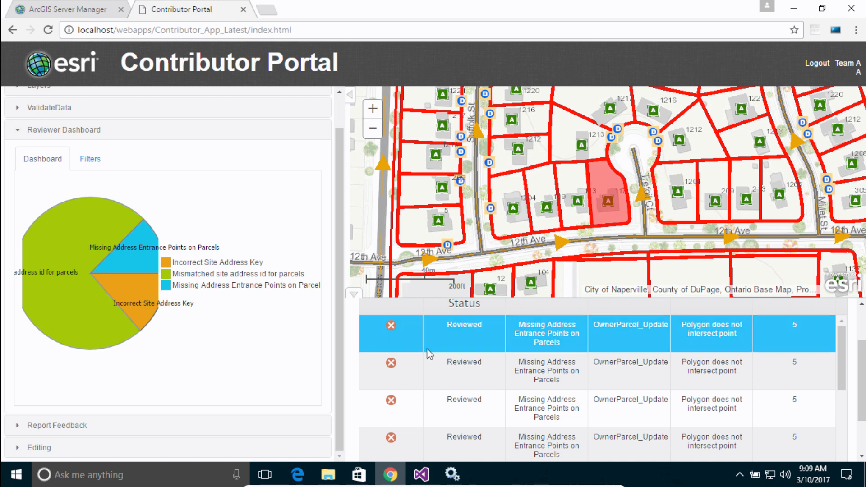
{"action": "left_click", "coordinate": [399, 364]}
{"action": "left_click", "coordinate": [374, 404]}
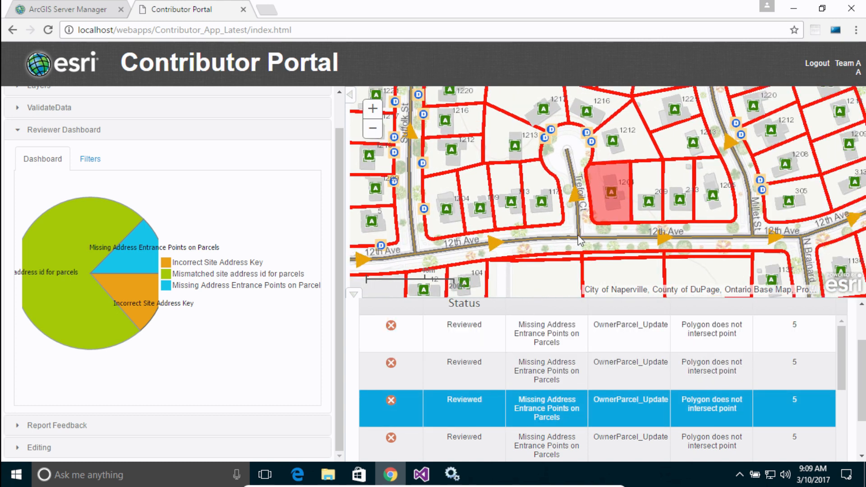
Step: Filter the dashboard spatially by drawing a four-sided selection area from N Main St across the cul-de-sac neighbourhood, and show the chart
{"action": "left_click", "coordinate": [90, 158]}
{"action": "scroll", "coordinate": [317, 316], "scroll_direction": "up", "scroll_amount": 3}
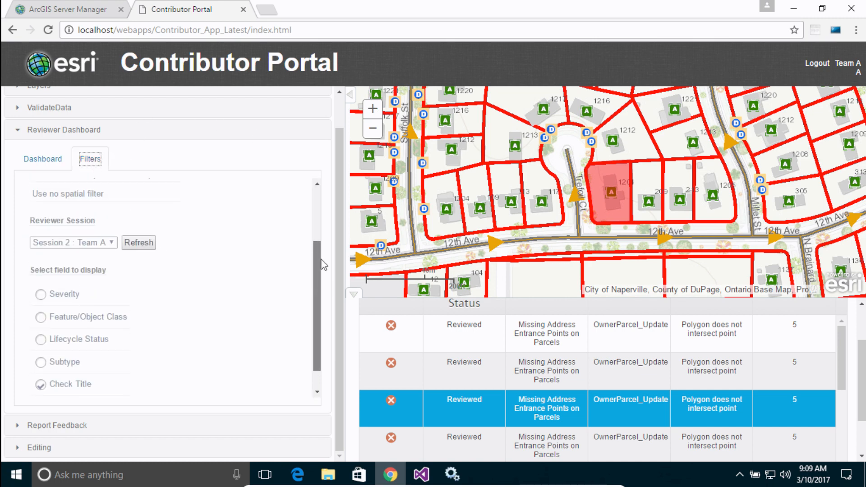
{"action": "left_click", "coordinate": [373, 130]}
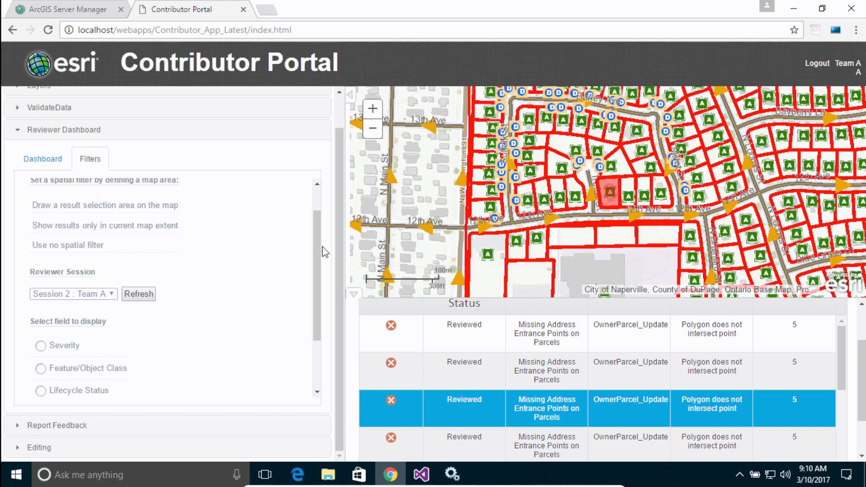
{"action": "left_click_drag", "start_coordinate": [321, 249], "coordinate": [323, 231]}
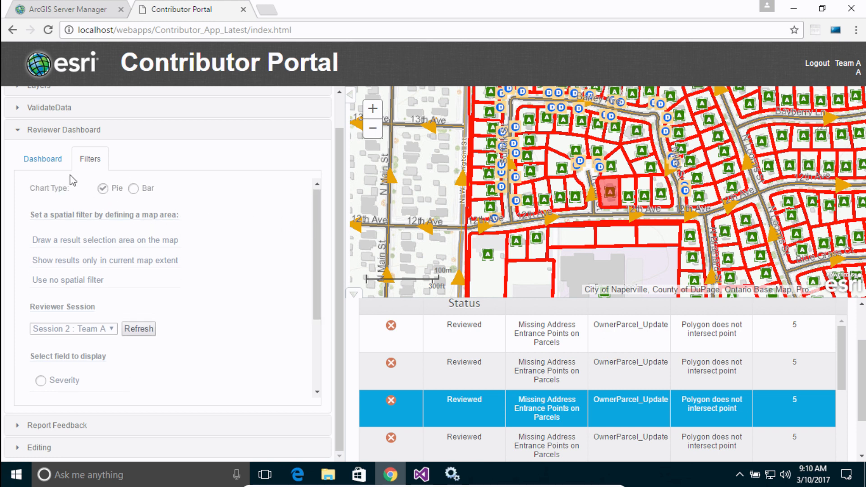
{"action": "left_click", "coordinate": [77, 244]}
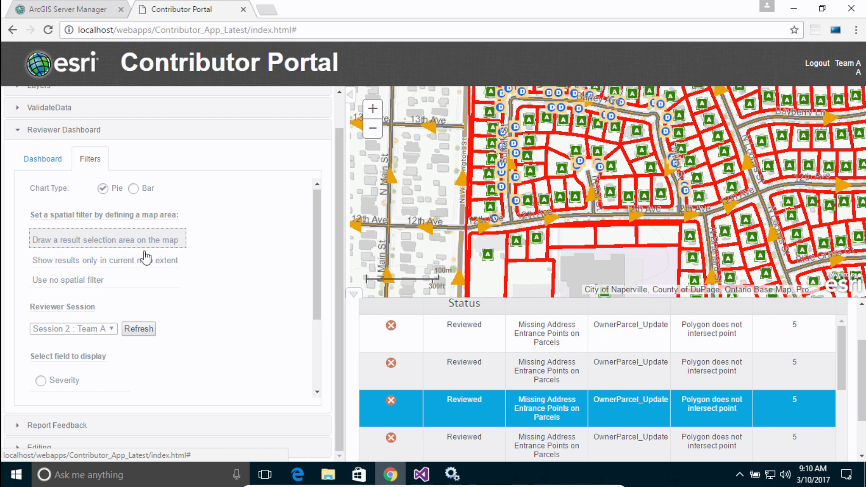
{"action": "left_click", "coordinate": [394, 90]}
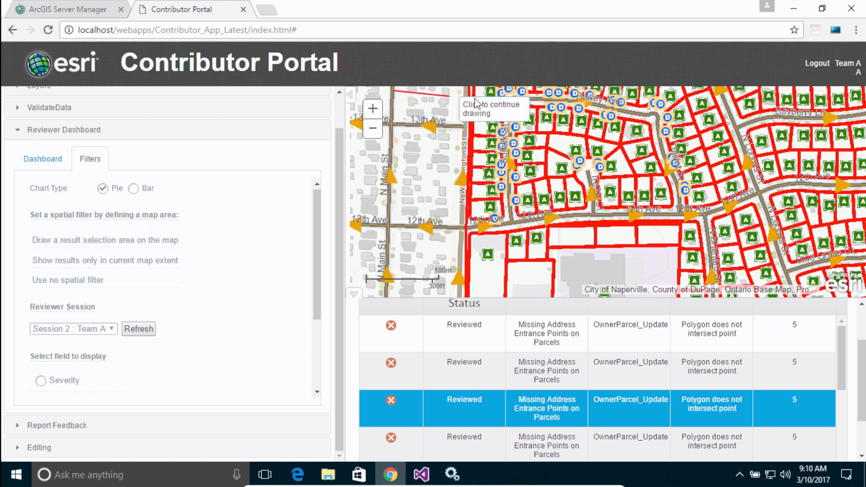
{"action": "left_click", "coordinate": [661, 89]}
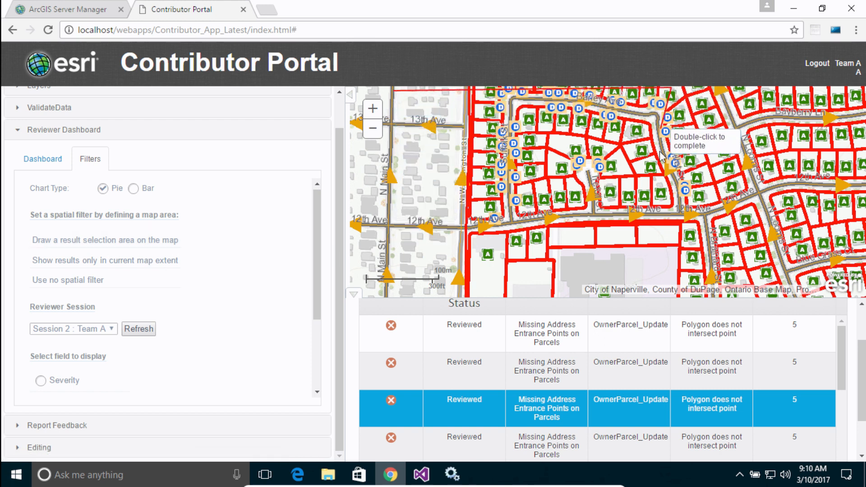
{"action": "left_click", "coordinate": [655, 261]}
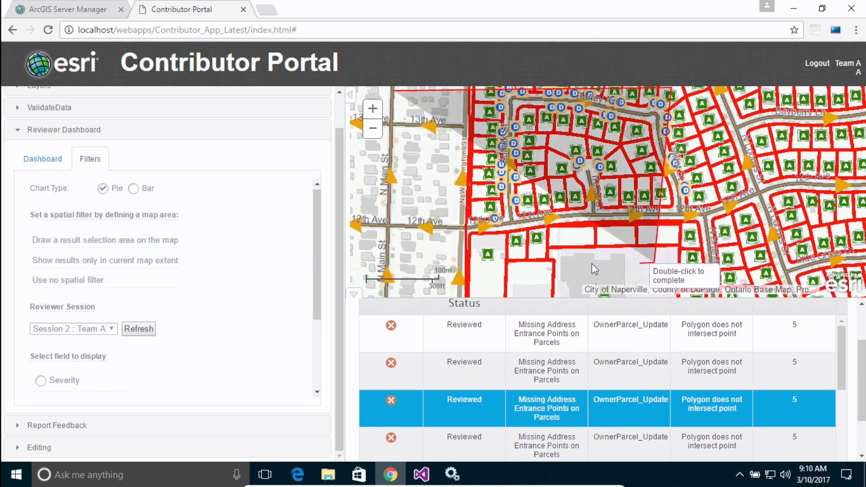
{"action": "double_click", "coordinate": [397, 261]}
{"action": "left_click", "coordinate": [61, 166]}
Step: List the spatially filtered Missing Address Entrance Points on Parcels results and locate the first two parcels on the map
{"action": "mouse_move", "coordinate": [89, 255]}
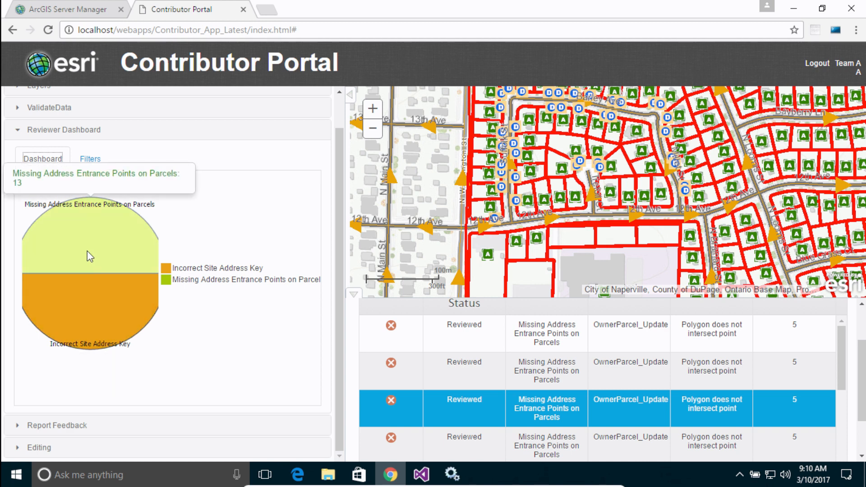
{"action": "left_click", "coordinate": [94, 221]}
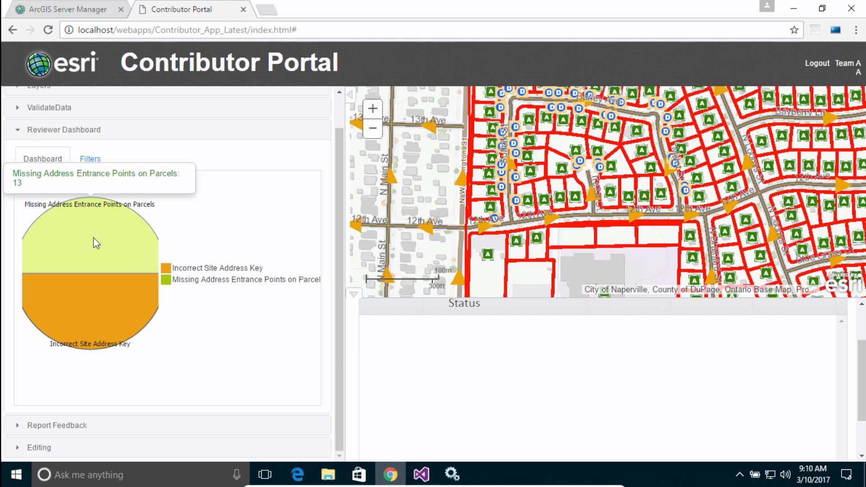
{"action": "left_click", "coordinate": [385, 331]}
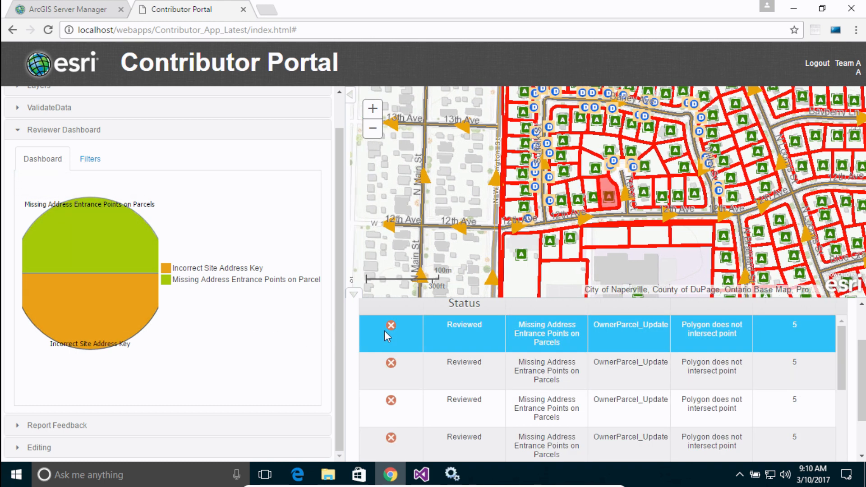
{"action": "left_click", "coordinate": [380, 373]}
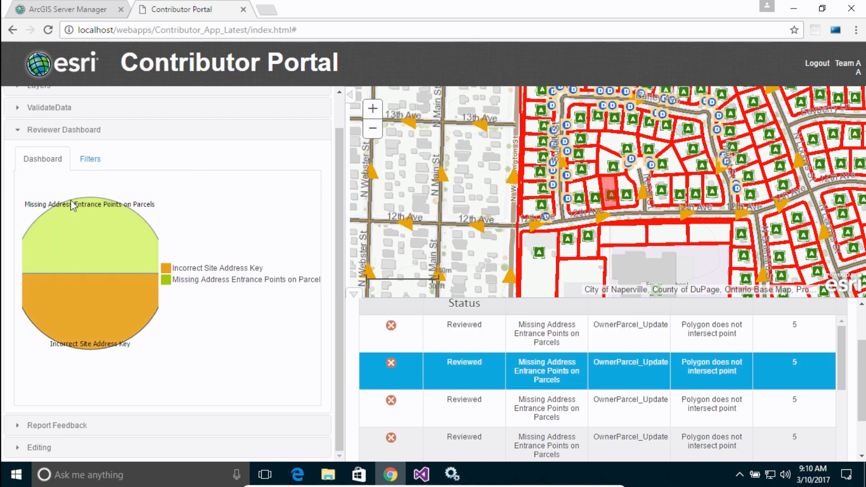
Step: Examine the dashboard's filter options, down to the fields available for display
{"action": "left_click", "coordinate": [90, 158]}
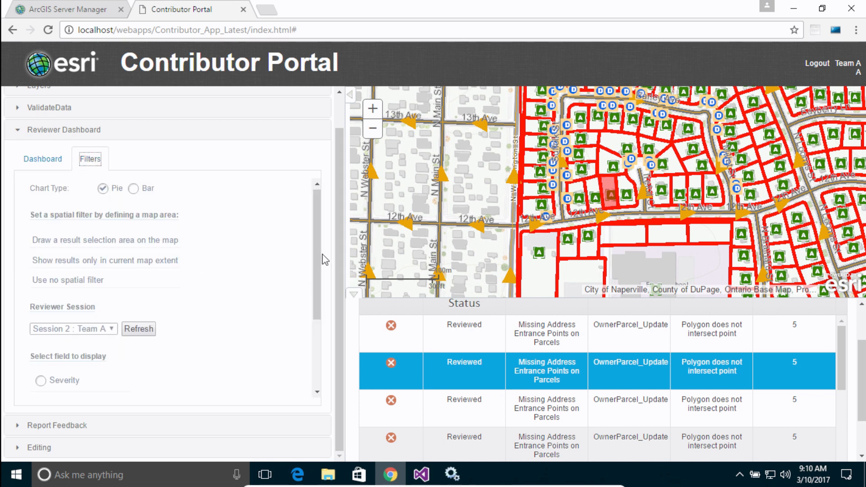
{"action": "left_click_drag", "start_coordinate": [318, 261], "coordinate": [312, 331]}
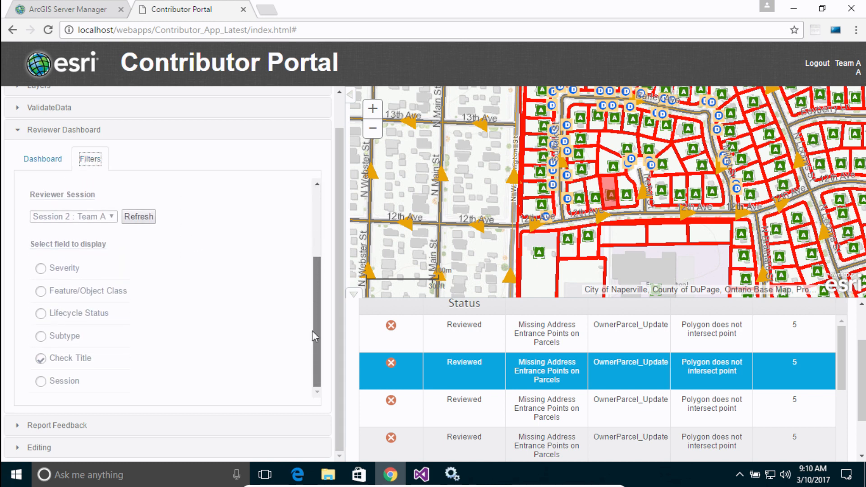
Step: Log out of the Team A account and log in as admin with the account password
{"action": "left_click", "coordinate": [819, 65]}
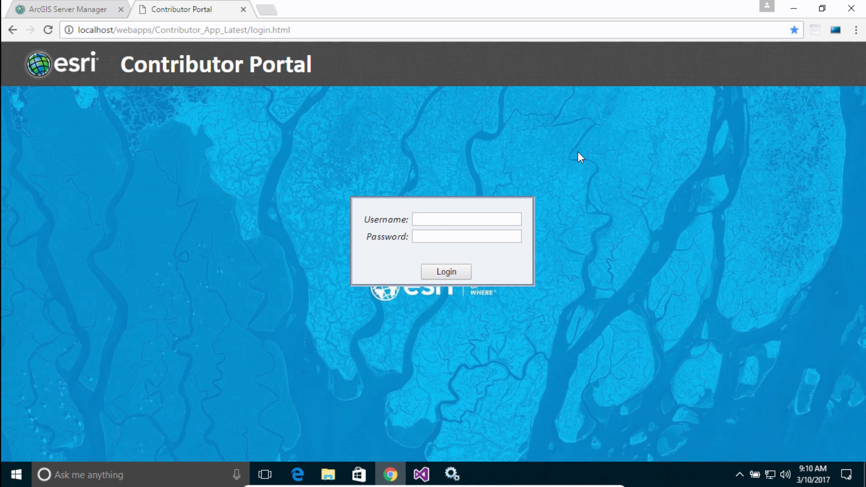
{"action": "left_click", "coordinate": [451, 220]}
{"action": "type", "text": "admin"}
{"action": "key", "text": "Tab"}
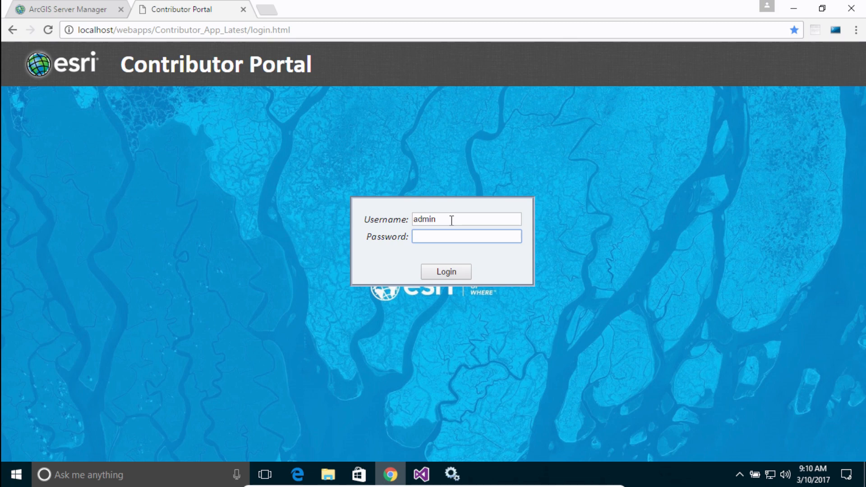
{"action": "type", "text": "••••"}
{"action": "key", "text": "Tab"}
{"action": "key", "text": "space"}
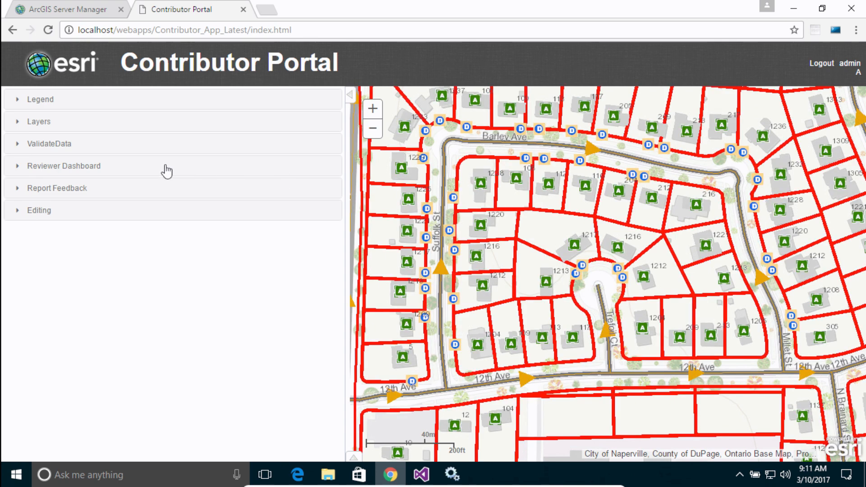
Step: Set the Reviewer Dashboard to display results by Session for All Sessions, and show the pie chart
{"action": "left_click", "coordinate": [59, 170]}
{"action": "left_click", "coordinate": [43, 200]}
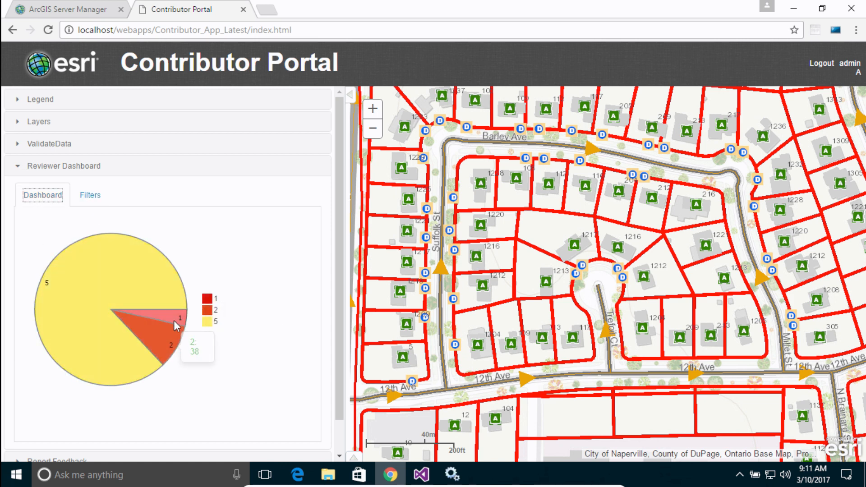
{"action": "left_click", "coordinate": [97, 200]}
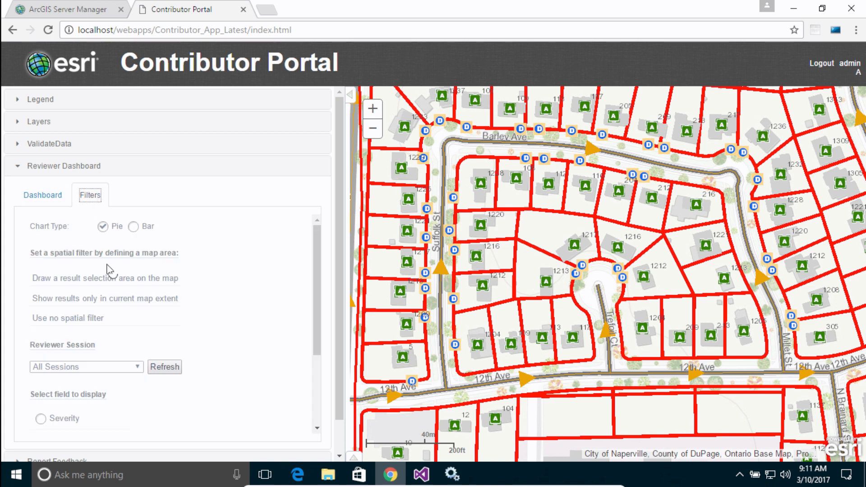
{"action": "scroll", "coordinate": [110, 356], "scroll_direction": "down", "scroll_amount": 4}
{"action": "left_click", "coordinate": [42, 382]}
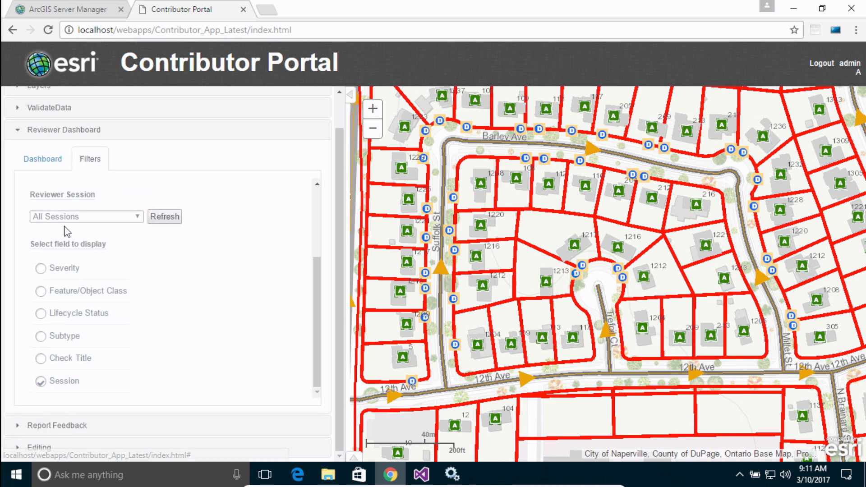
{"action": "left_click", "coordinate": [42, 163]}
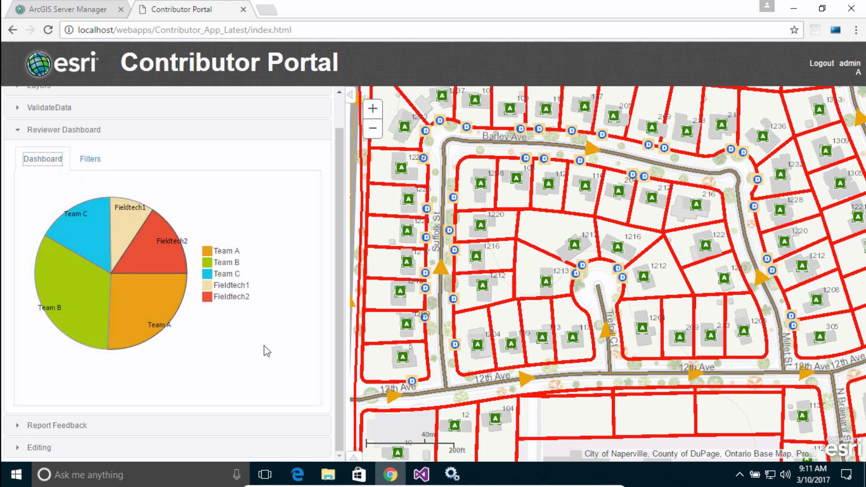
Step: Compare the Fieldtech2, Fieldtech1 and Team A slices of the session chart, and list the Team A results
{"action": "mouse_move", "coordinate": [164, 255]}
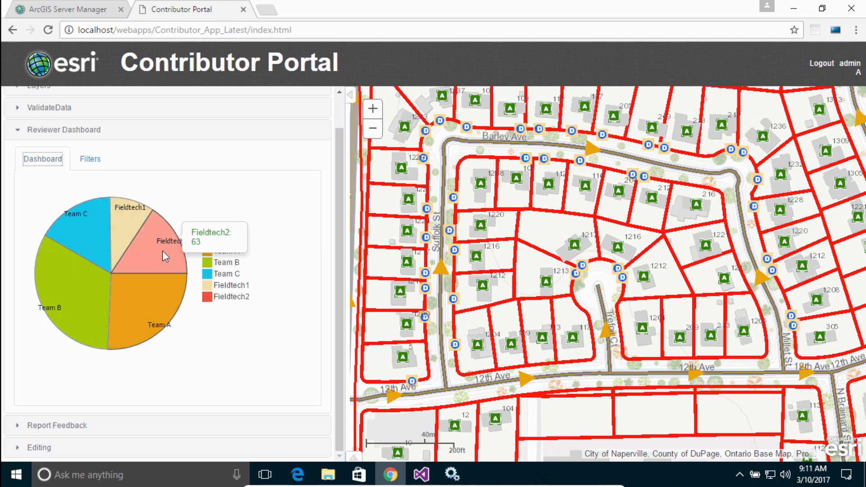
{"action": "mouse_move", "coordinate": [125, 228]}
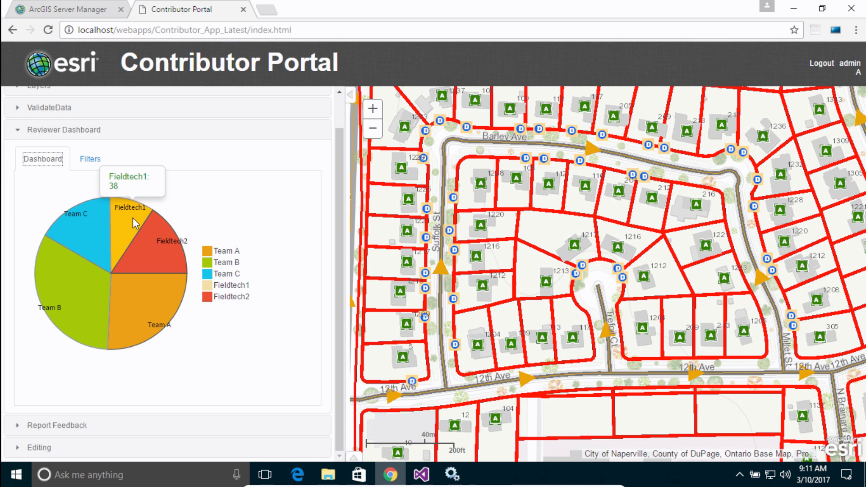
{"action": "mouse_move", "coordinate": [145, 314]}
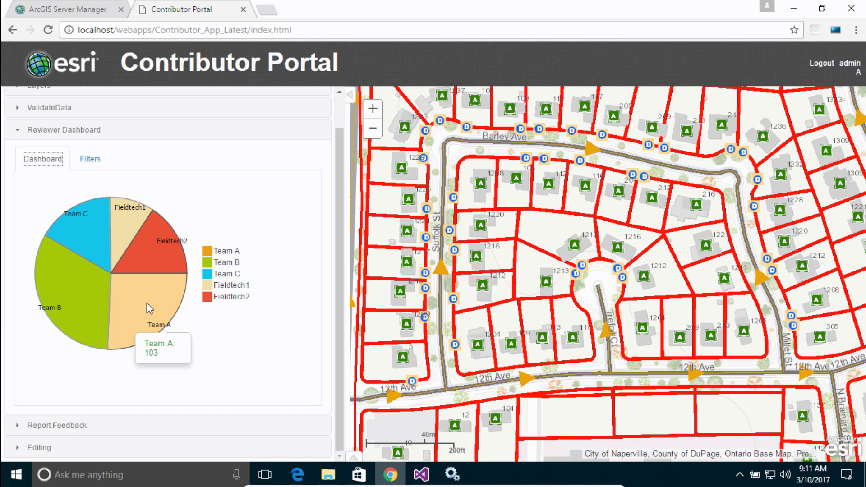
{"action": "left_click", "coordinate": [149, 308]}
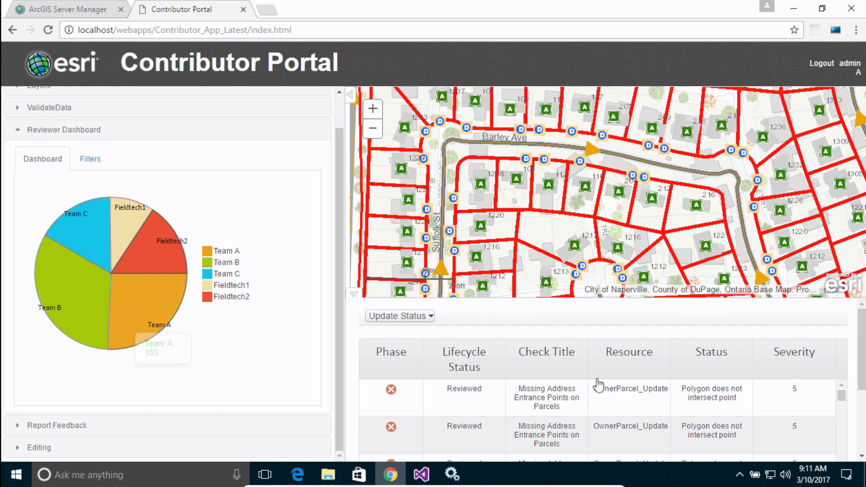
{"action": "scroll", "coordinate": [862, 392], "scroll_direction": "down", "scroll_amount": 3}
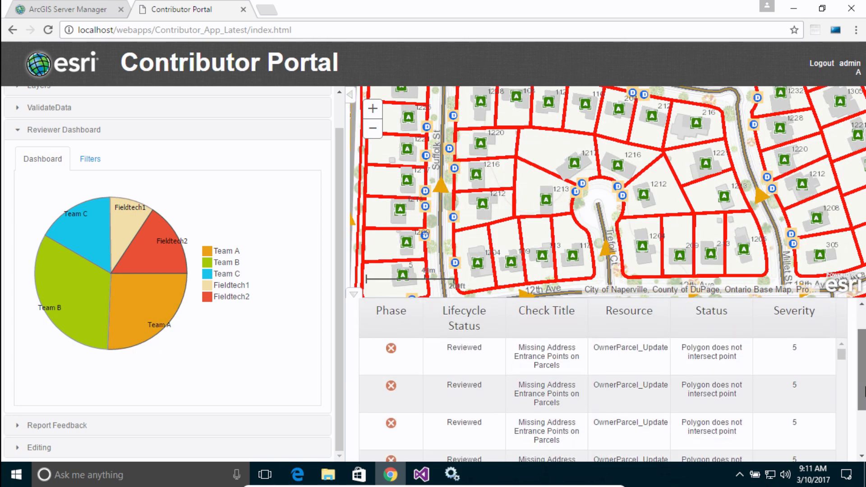
{"action": "left_click", "coordinate": [458, 336]}
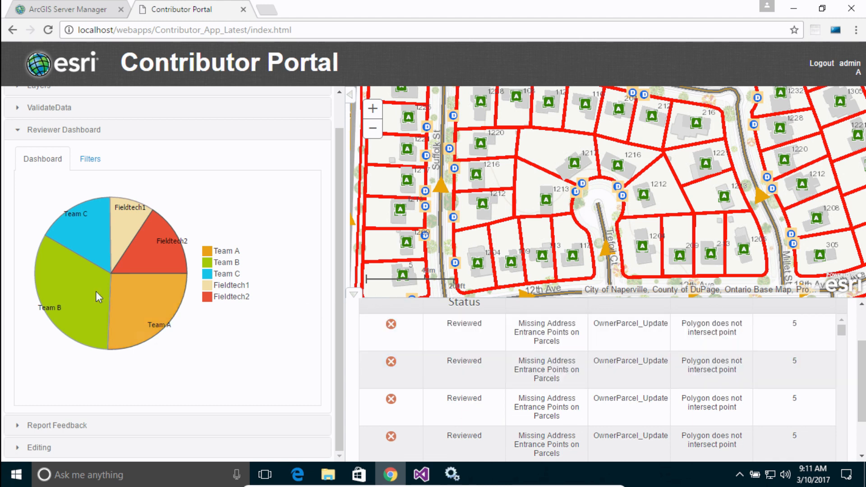
Step: List the Team B results from the session chart and look through their lifecycle statuses
{"action": "mouse_move", "coordinate": [68, 283]}
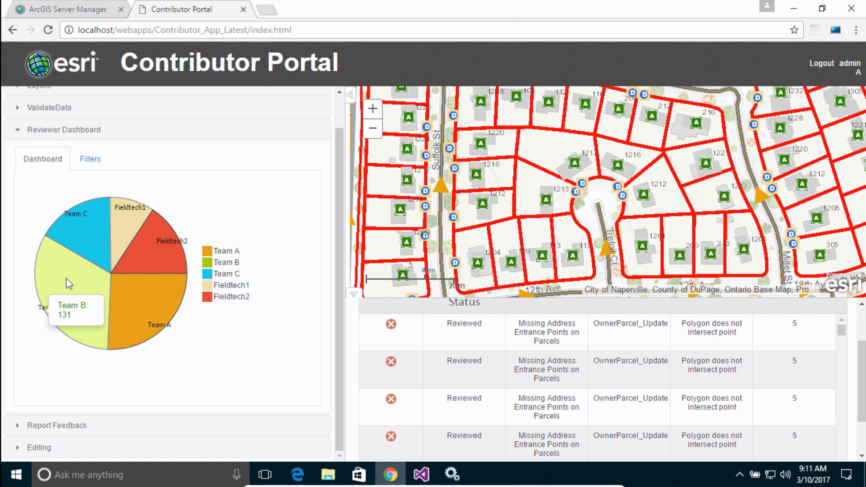
{"action": "left_click", "coordinate": [68, 283]}
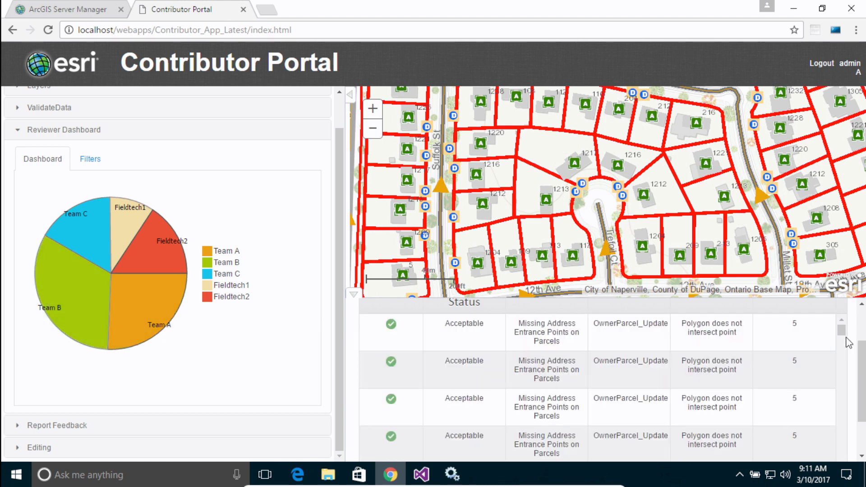
{"action": "left_click_drag", "start_coordinate": [843, 333], "coordinate": [844, 403]}
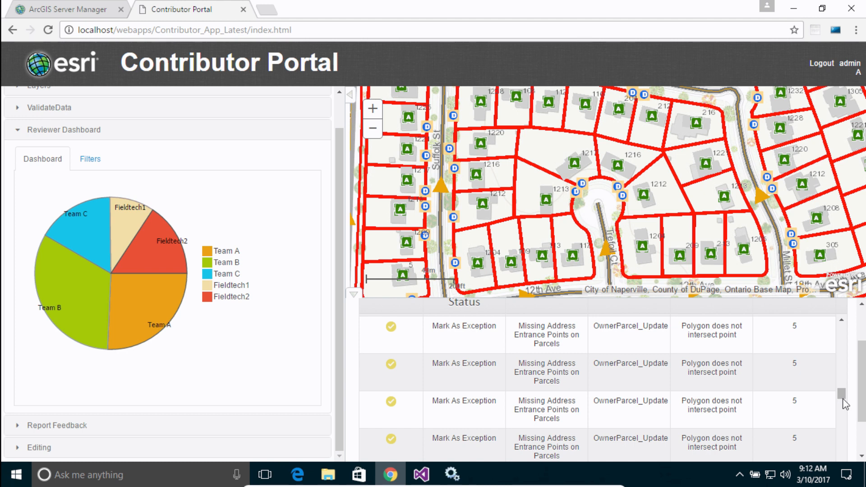
Step: Log out of the admin account and log back in as Team A with the account password
{"action": "left_click", "coordinate": [845, 65]}
{"action": "left_click", "coordinate": [494, 218]}
{"action": "type", "text": "Te"}
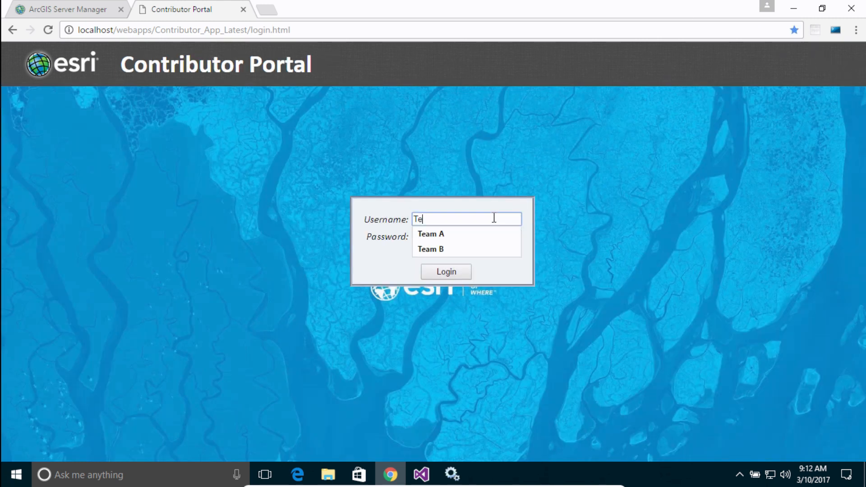
{"action": "type", "text": "amA"}
{"action": "key", "text": "Tab"}
{"action": "type", "text": "pass"}
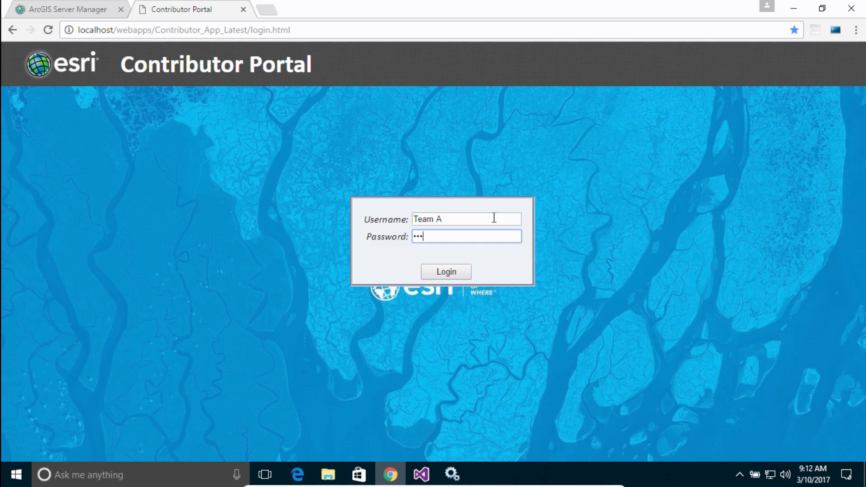
{"action": "key", "text": "Return"}
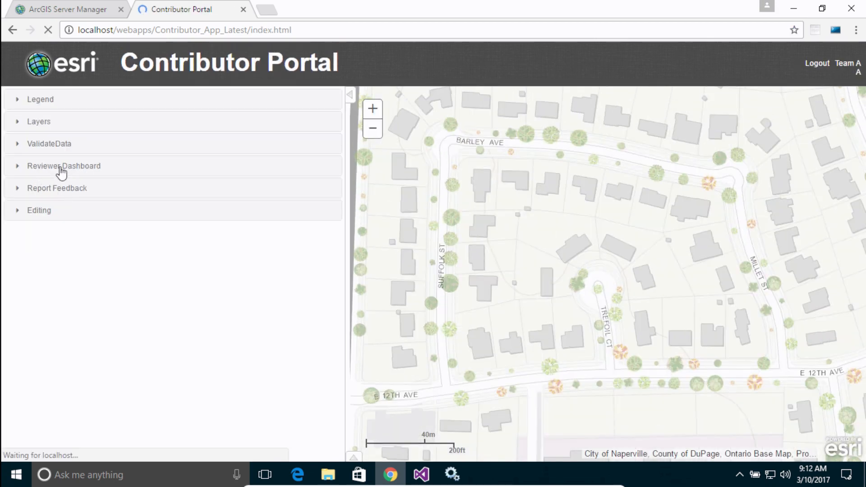
Step: Show the Reviewer Dashboard chart, list the severity 1 results, and select the first Incorrect Site Address Key result
{"action": "left_click", "coordinate": [62, 167]}
{"action": "left_click", "coordinate": [43, 195]}
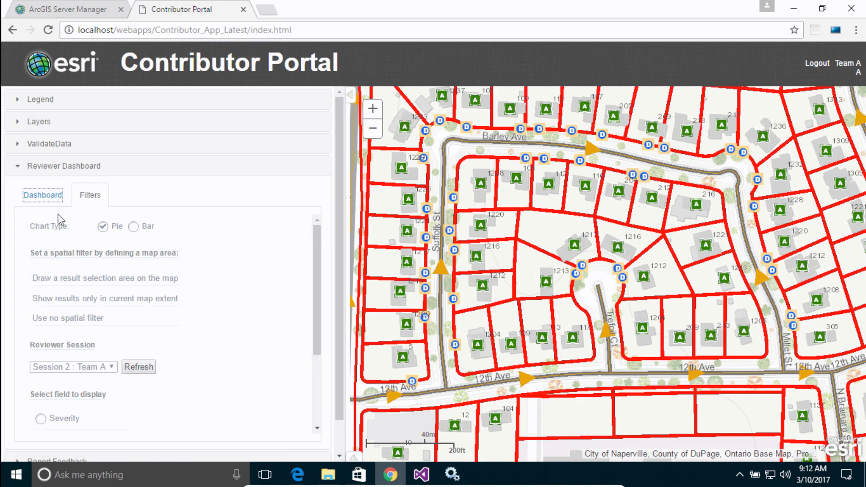
{"action": "left_click", "coordinate": [157, 329]}
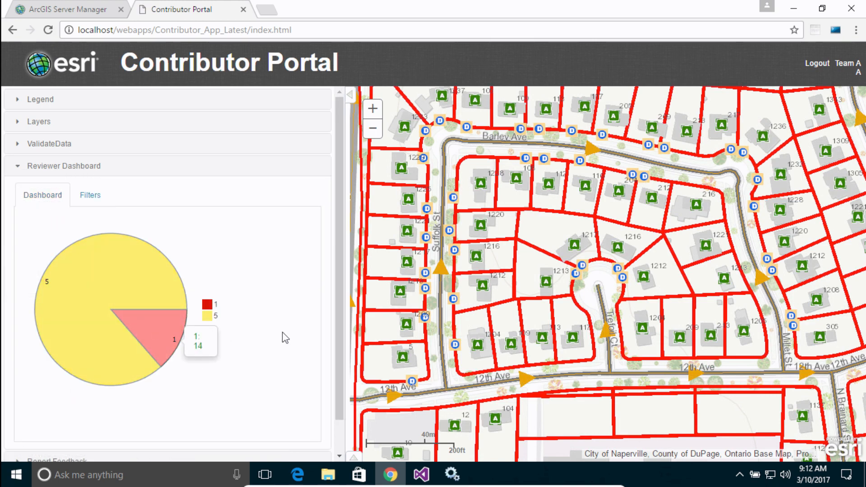
{"action": "left_click", "coordinate": [390, 391]}
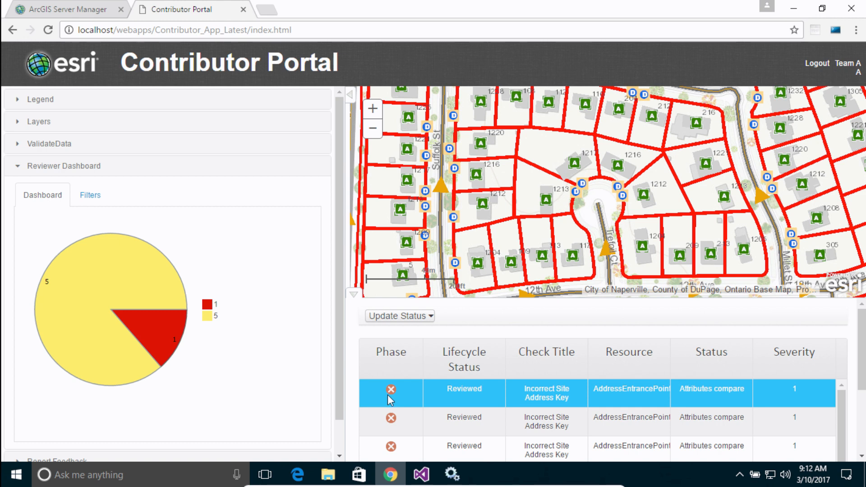
Step: Update the selected result's lifecycle status to Resolved with Team A as the review technician
{"action": "left_click", "coordinate": [431, 318]}
{"action": "left_click", "coordinate": [506, 342]}
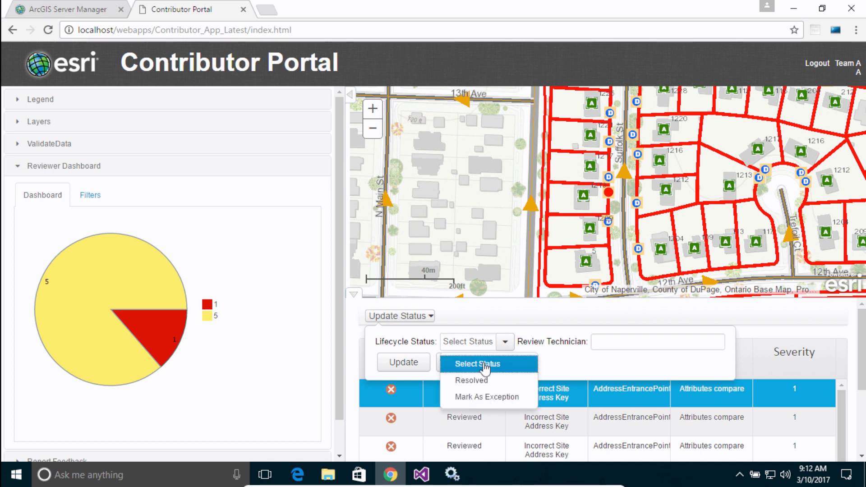
{"action": "left_click", "coordinate": [483, 381]}
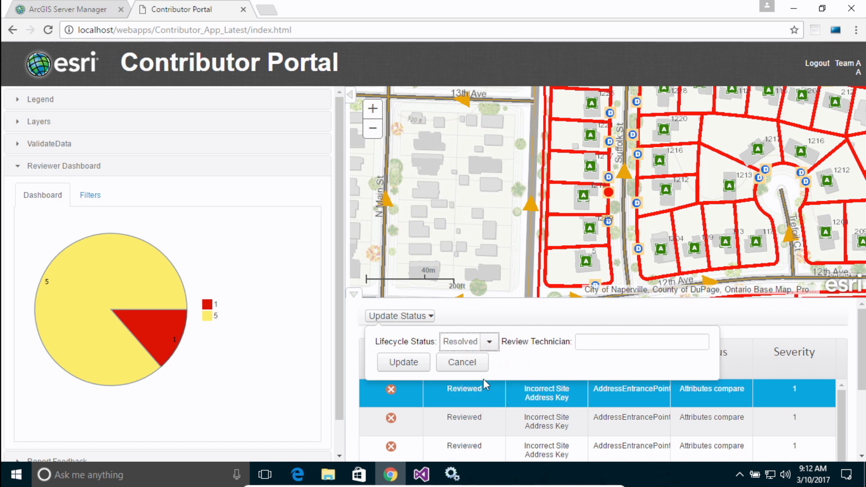
{"action": "left_click", "coordinate": [607, 341]}
{"action": "type", "text": "Team A"}
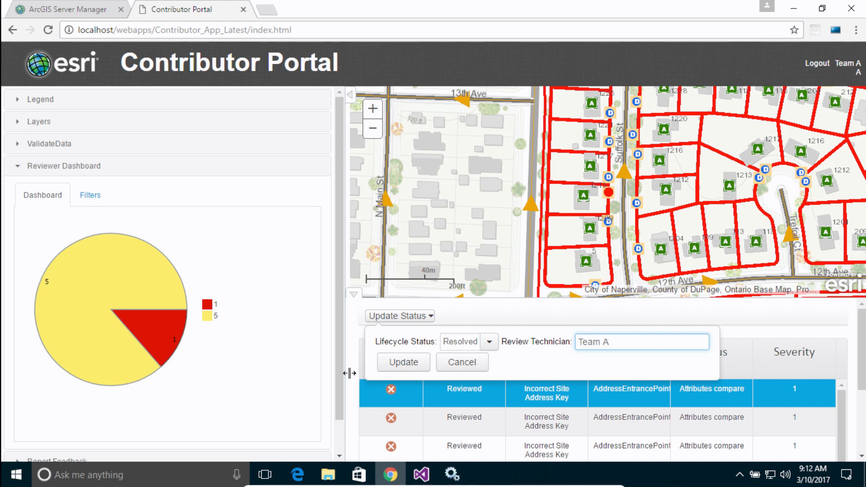
{"action": "left_click", "coordinate": [404, 364]}
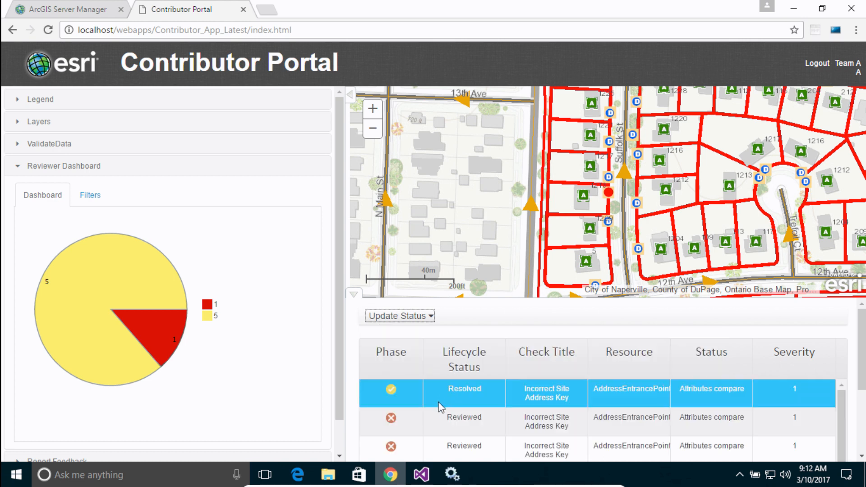
Step: Select several more Reviewed Incorrect Site Address Key results and update their status to Resolved with Team A as the review technician
{"action": "scroll", "coordinate": [415, 422], "scroll_direction": "down", "scroll_amount": 1}
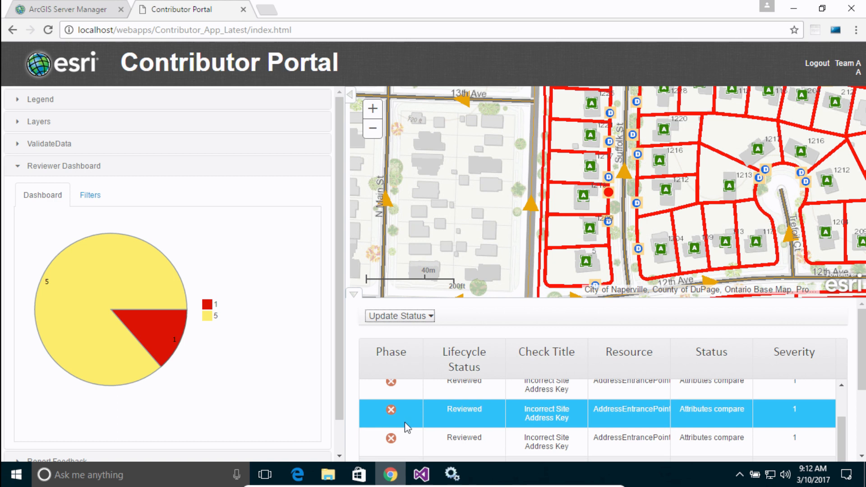
{"action": "scroll", "coordinate": [404, 421], "scroll_direction": "down", "scroll_amount": 1}
{"action": "left_click", "coordinate": [379, 391]}
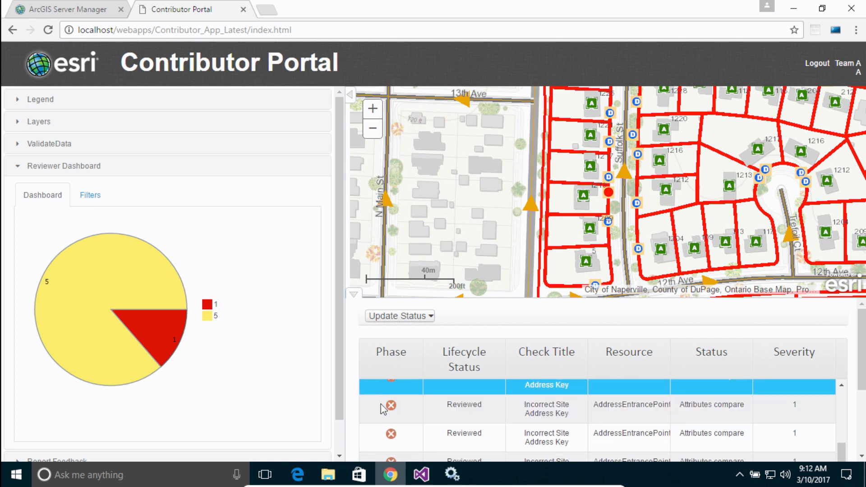
{"action": "scroll", "coordinate": [391, 443], "scroll_direction": "down", "scroll_amount": 1}
{"action": "left_click", "coordinate": [386, 440], "text": "shift"}
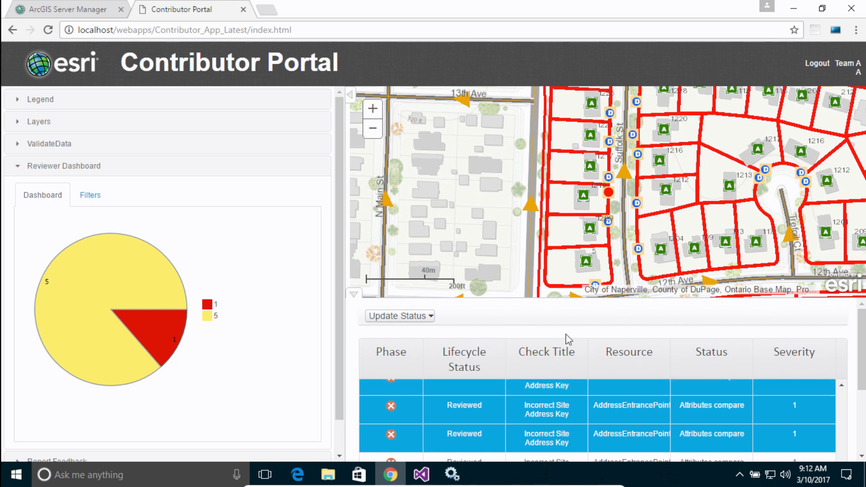
{"action": "left_click", "coordinate": [432, 318]}
{"action": "left_click", "coordinate": [503, 342]}
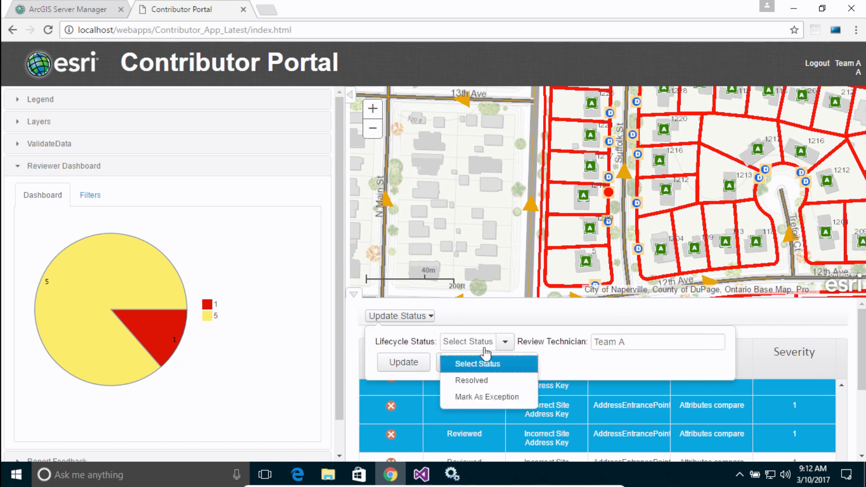
{"action": "left_click", "coordinate": [473, 381]}
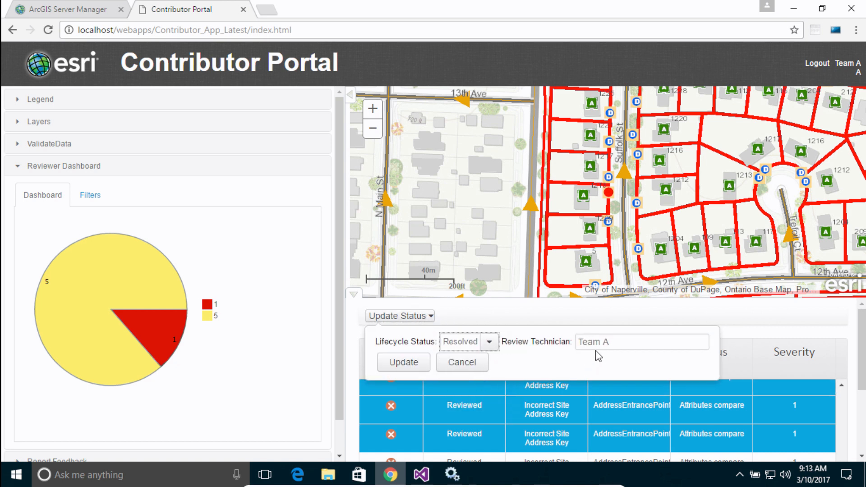
{"action": "left_click", "coordinate": [411, 362]}
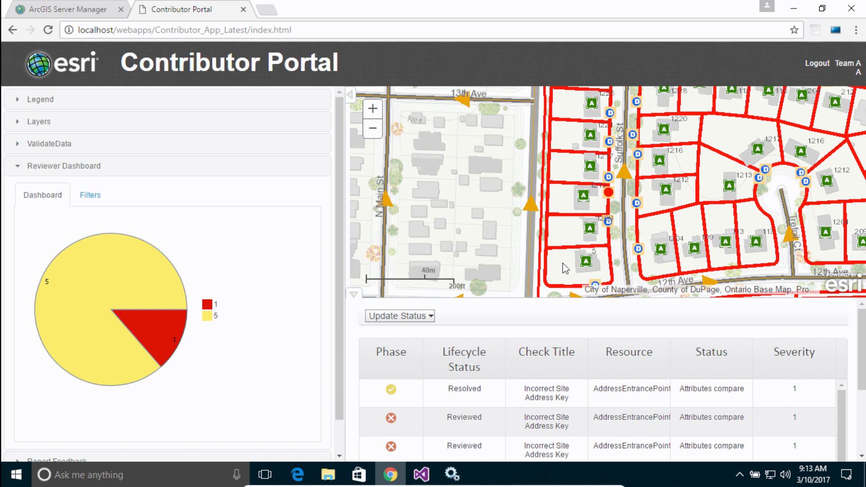
Step: Log out of the Team A account and log back in as admin with the account password
{"action": "left_click", "coordinate": [846, 67]}
{"action": "left_click", "coordinate": [442, 218]}
{"action": "type", "text": "admin"}
{"action": "key", "text": "Tab"}
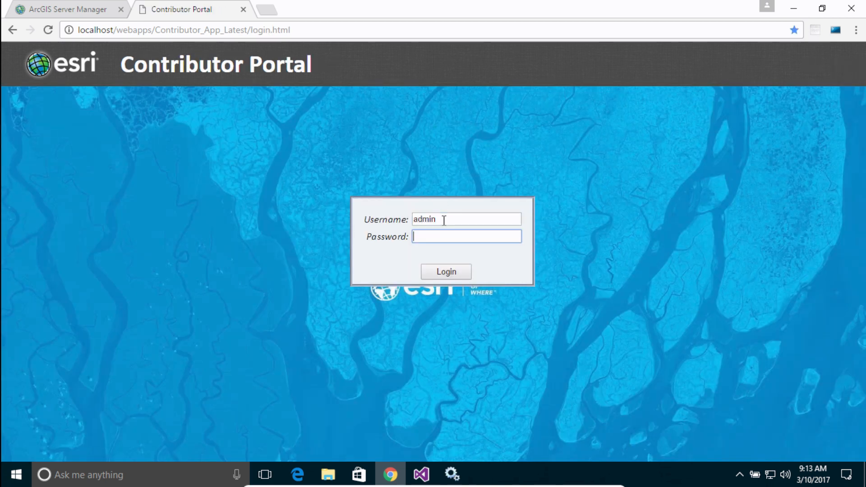
{"action": "key", "text": "Return"}
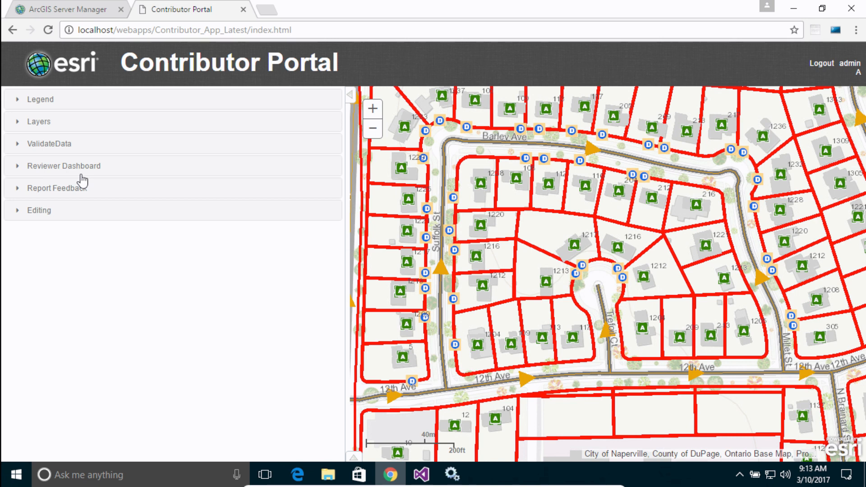
Step: Filter the Reviewer Dashboard to Session 2 : Team A and list the severity 1 results from its chart
{"action": "left_click", "coordinate": [54, 167]}
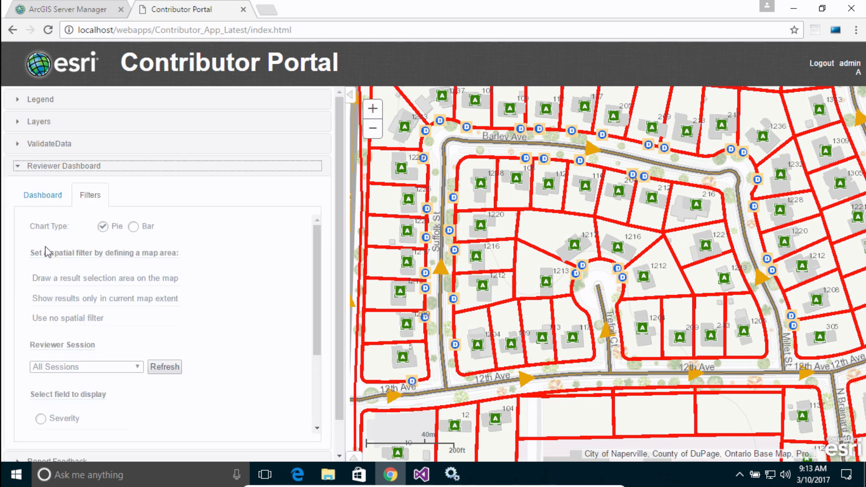
{"action": "left_click", "coordinate": [100, 367]}
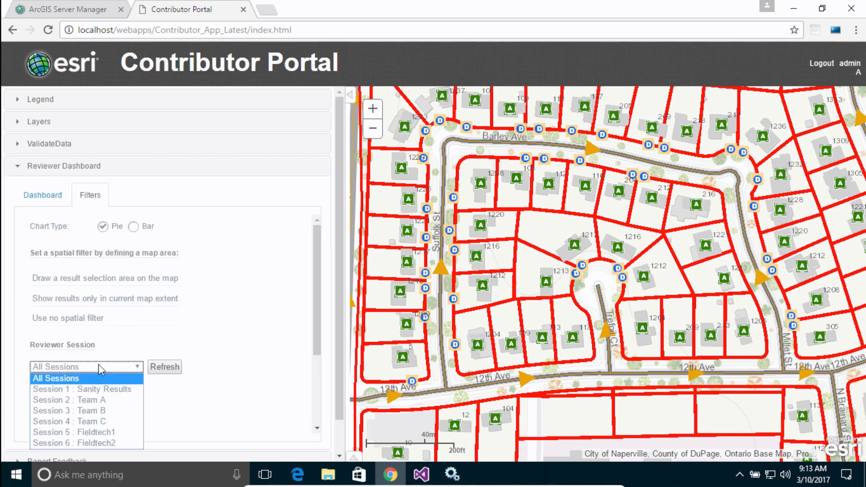
{"action": "left_click", "coordinate": [82, 399]}
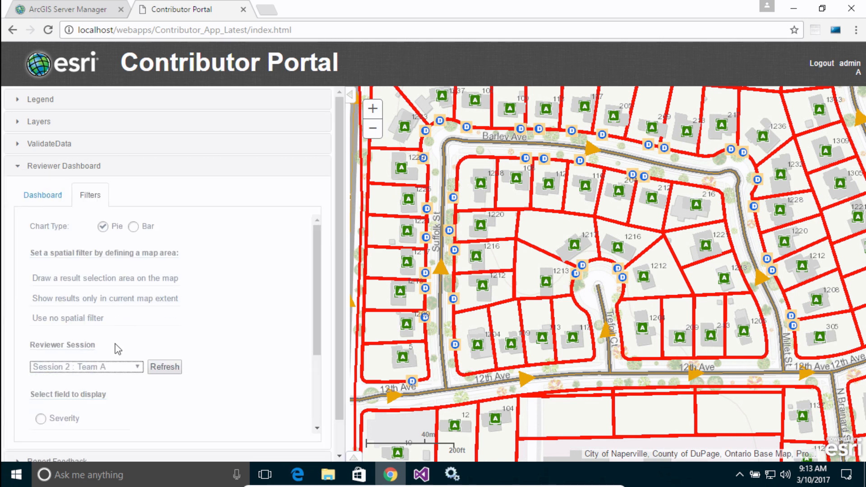
{"action": "left_click", "coordinate": [49, 196]}
{"action": "left_click", "coordinate": [156, 326]}
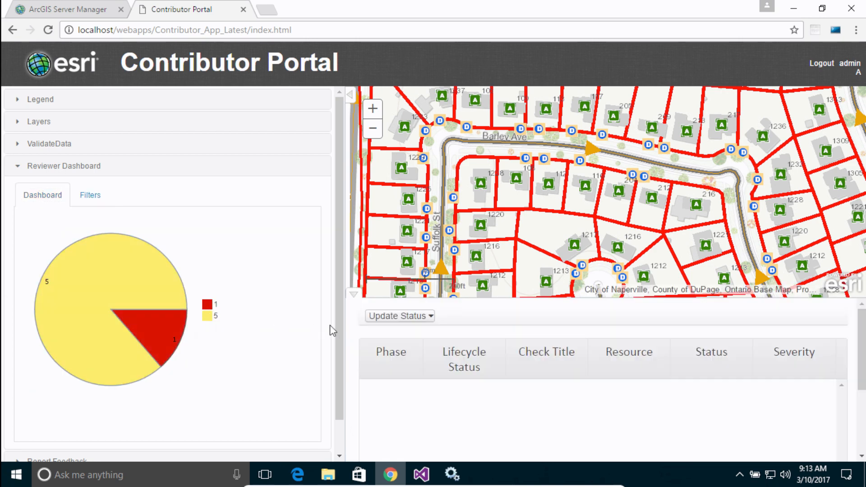
Step: Select three adjacent Resolved Incorrect Site Address Key results near the end of the results list
{"action": "left_click_drag", "start_coordinate": [862, 386], "coordinate": [861, 395]}
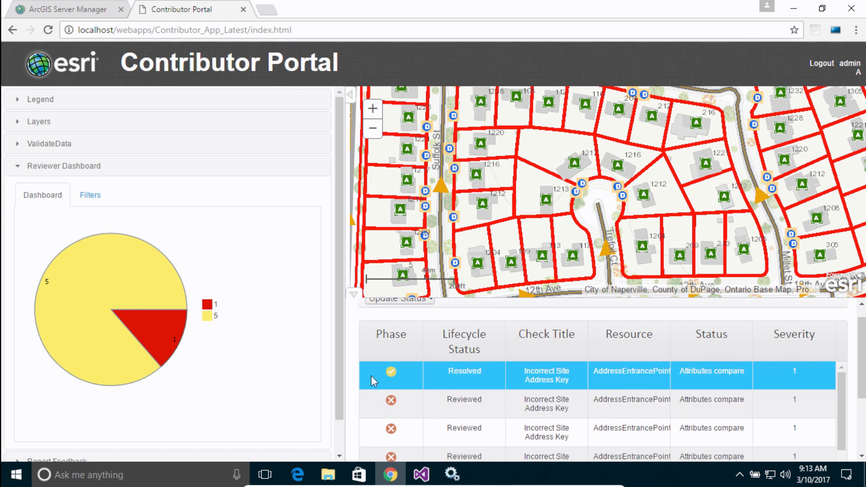
{"action": "scroll", "coordinate": [406, 397], "scroll_direction": "down", "scroll_amount": 3}
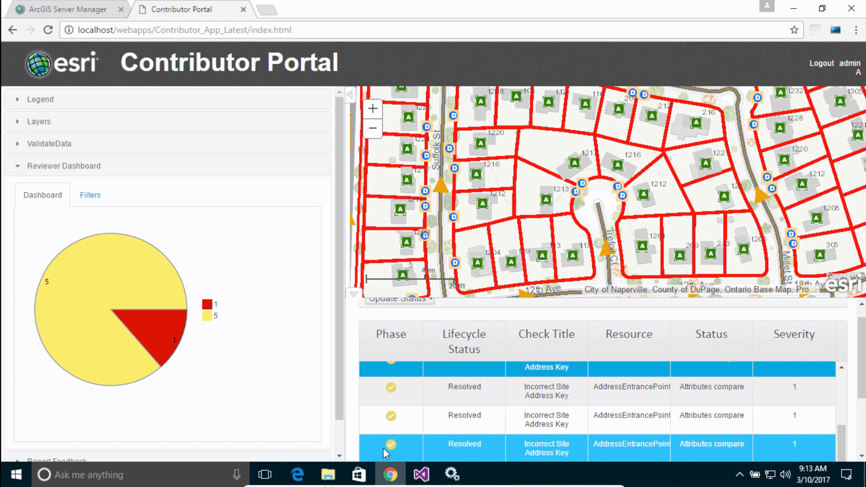
{"action": "left_click", "coordinate": [403, 387]}
{"action": "left_click", "coordinate": [403, 369]}
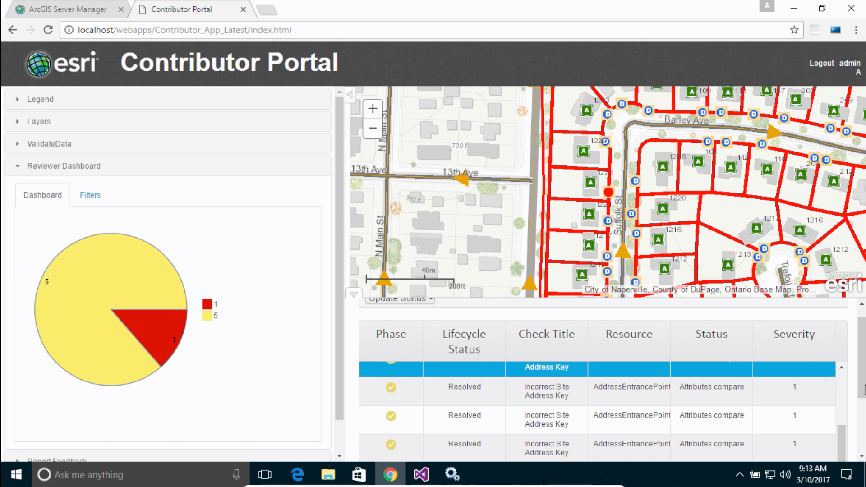
{"action": "scroll", "coordinate": [859, 384], "scroll_direction": "up", "scroll_amount": 1}
{"action": "left_click", "coordinate": [393, 403], "text": "ctrl"}
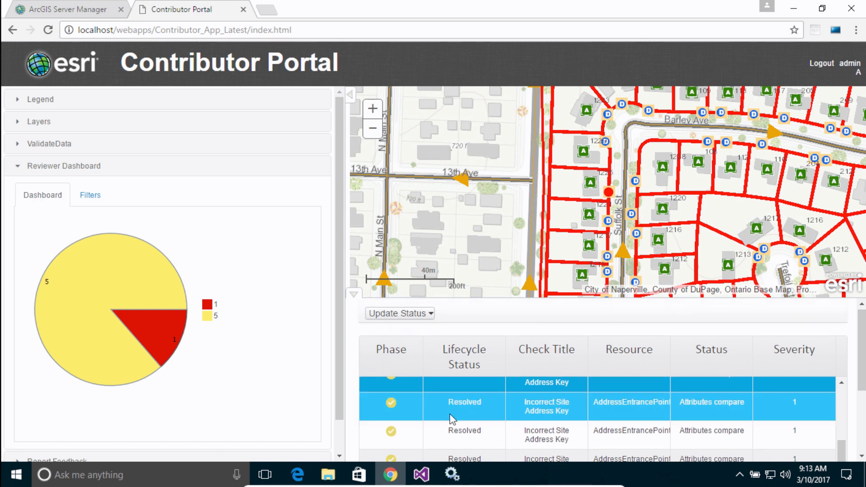
{"action": "left_click", "coordinate": [397, 429], "text": "ctrl"}
Step: Update the selected results' lifecycle status to Unacceptable with admin as the review technician
{"action": "left_click", "coordinate": [430, 314]}
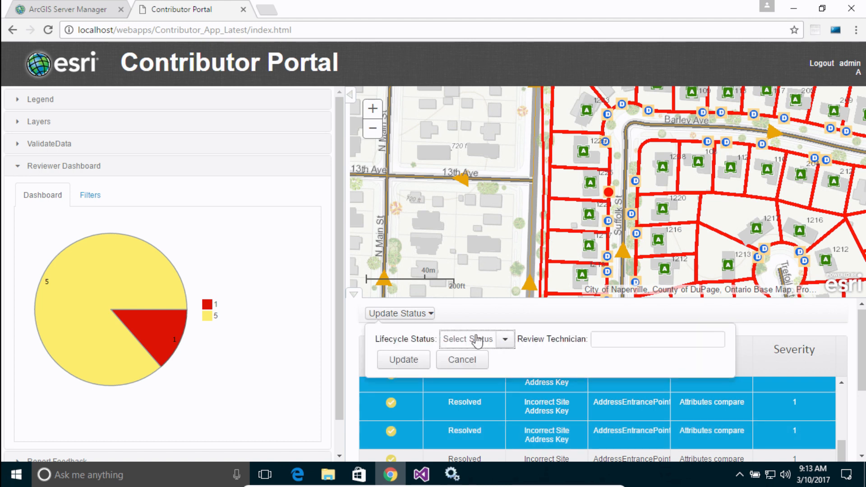
{"action": "left_click", "coordinate": [505, 341]}
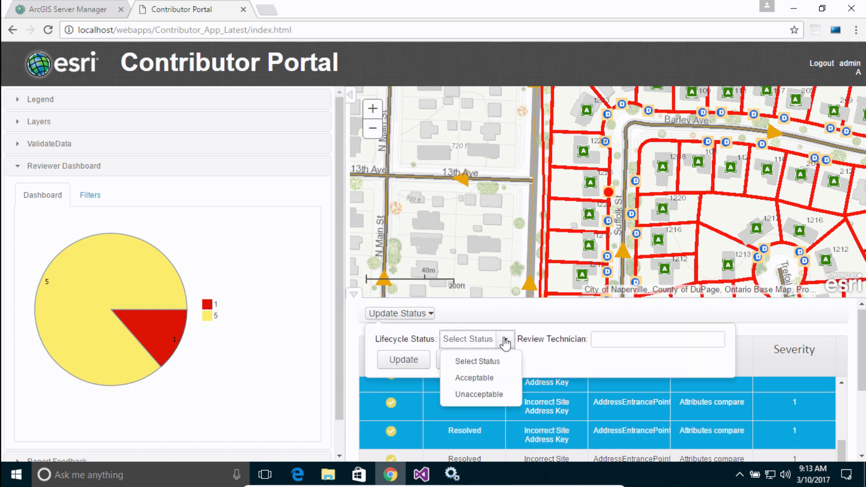
{"action": "left_click", "coordinate": [473, 395]}
{"action": "left_click", "coordinate": [616, 340]}
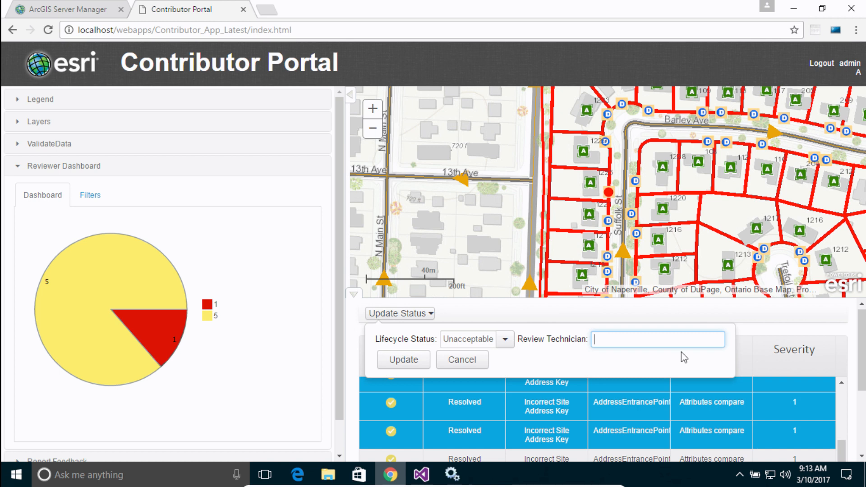
{"action": "type", "text": "admin"}
{"action": "key", "text": "ctrl+a"}
{"action": "left_click", "coordinate": [420, 356]}
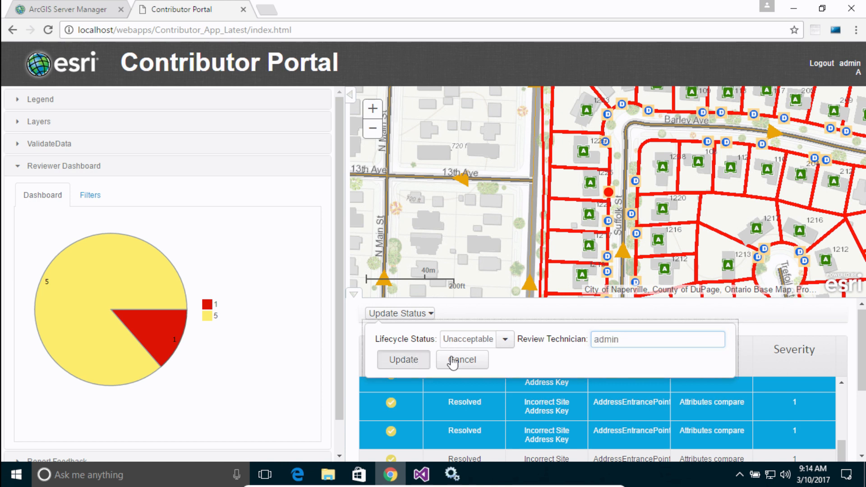
{"action": "left_click", "coordinate": [589, 395]}
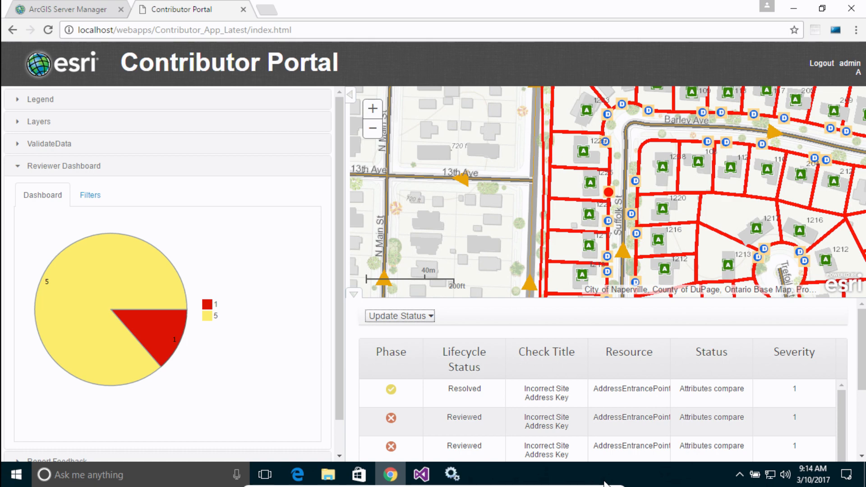
{"action": "mouse_move", "coordinate": [405, 485]}
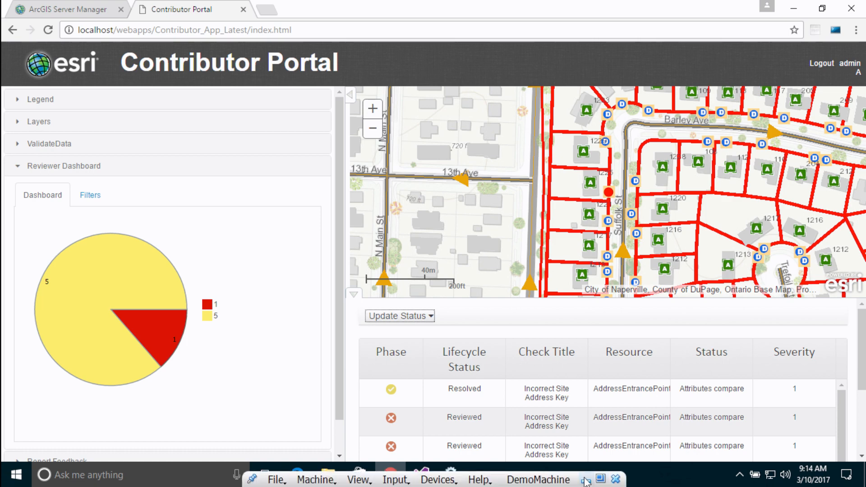